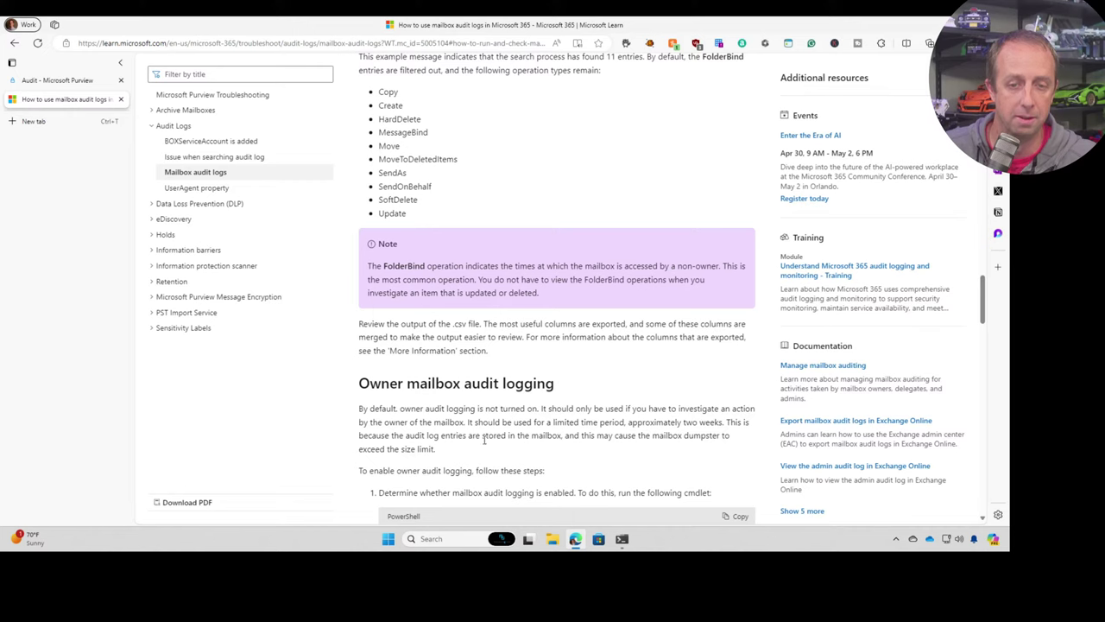
# - Highlight the article's notes on where audit entries are stored and their limited retention period
pyautogui.moveTo(382, 435); pyautogui.dragTo(458, 436)
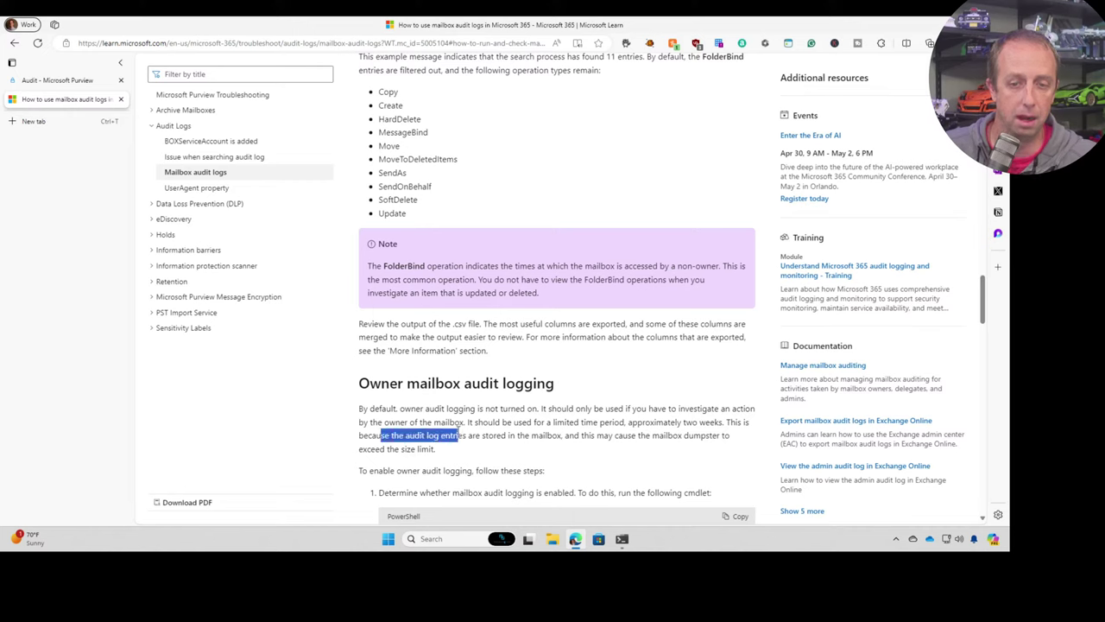
pyautogui.click(570, 420)
pyautogui.moveTo(550, 422); pyautogui.dragTo(605, 449)
pyautogui.click(583, 367)
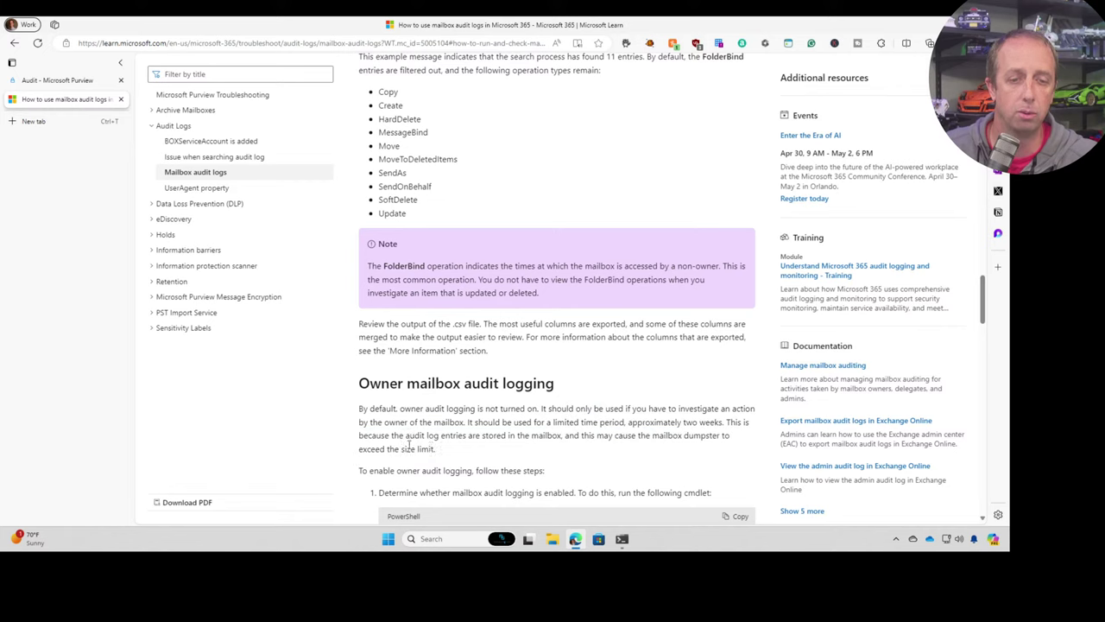
# - Copy the Get-Mailbox | ft AuditEnabled cmdlet from step 1 into the PowerShell session
pyautogui.scroll(-1, 438, 447)
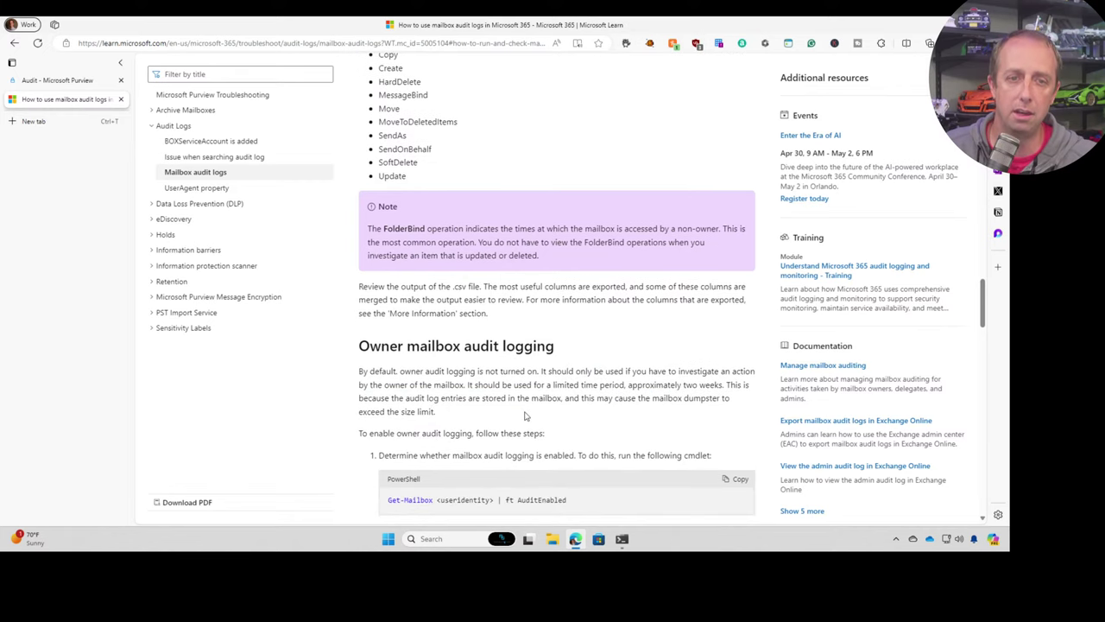
pyautogui.click(742, 479)
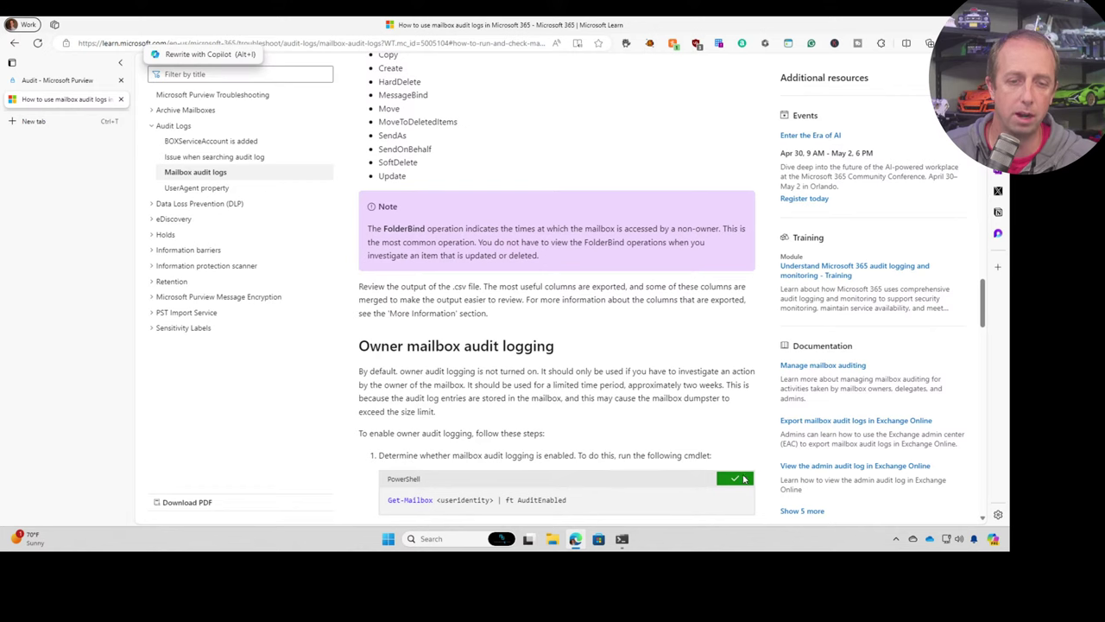
pyautogui.click(621, 537)
# - Run Get-Mailbox | ft AuditEnabled against the user's mailbox address, confirming AuditEnabled is True
pyautogui.click(444, 350)
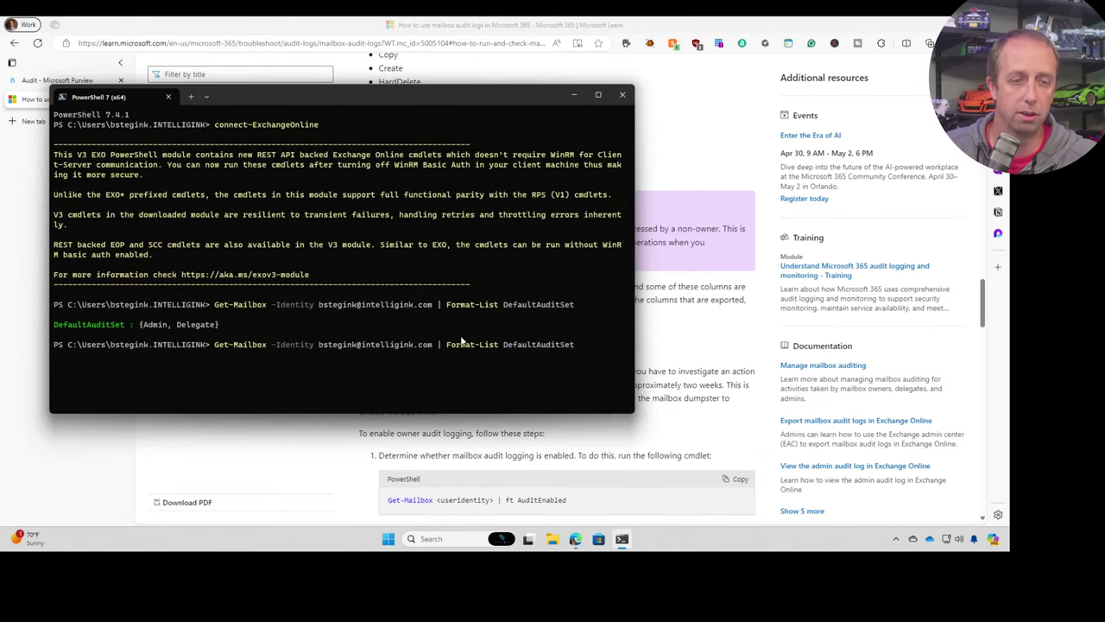
pyautogui.hotkey('ctrl', 'c')
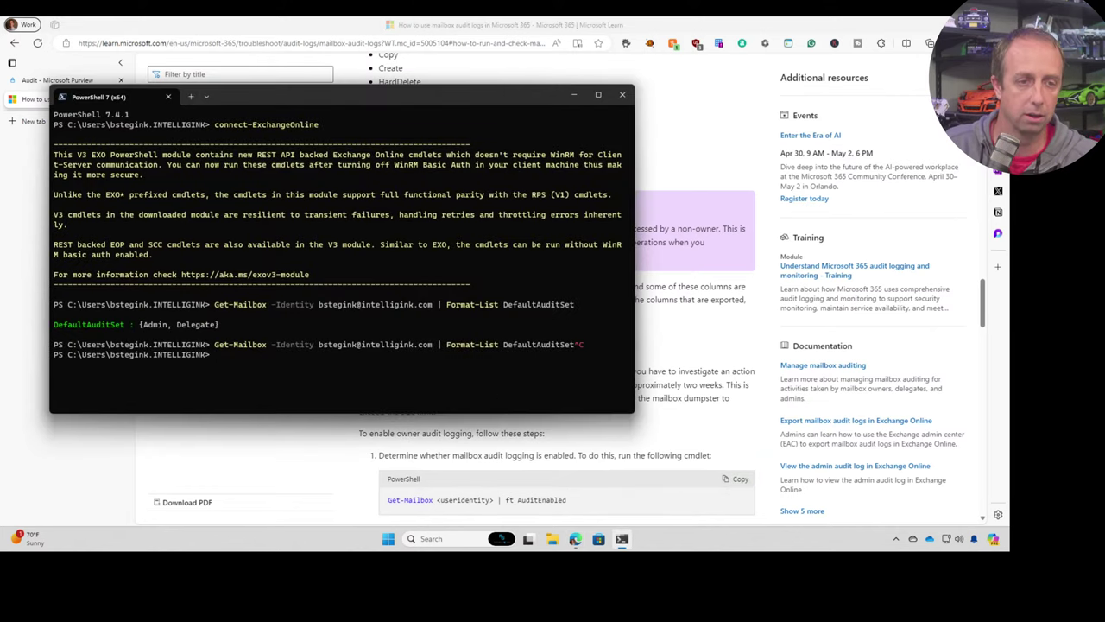
pyautogui.hotkey('ctrl', 'v')
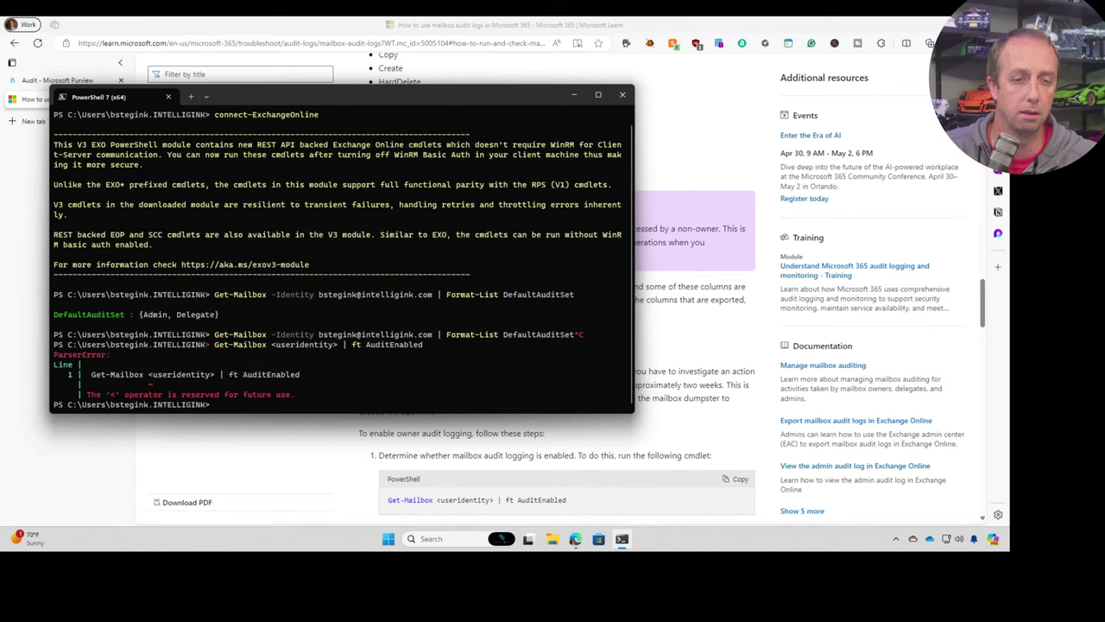
pyautogui.press('Up')
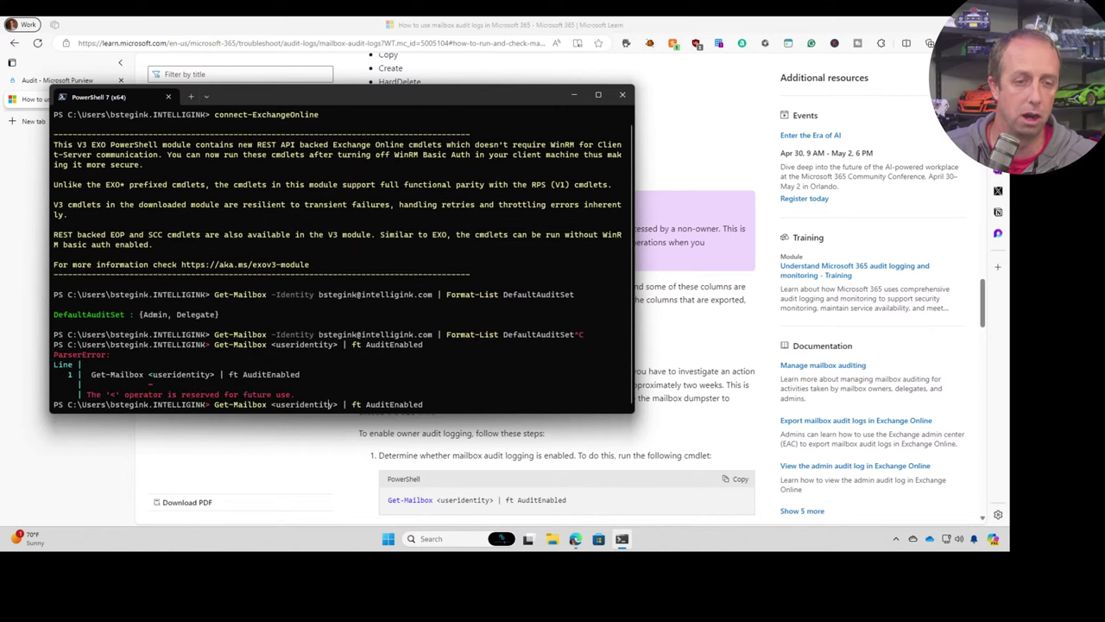
pyautogui.press('BackSpace')
pyautogui.press('BackSpace')
pyautogui.press('BackSpace')
pyautogui.press('BackSpace')
pyautogui.press('BackSpace')
pyautogui.press('BackSpace')
pyautogui.press('BackSpace')
pyautogui.press('BackSpace')
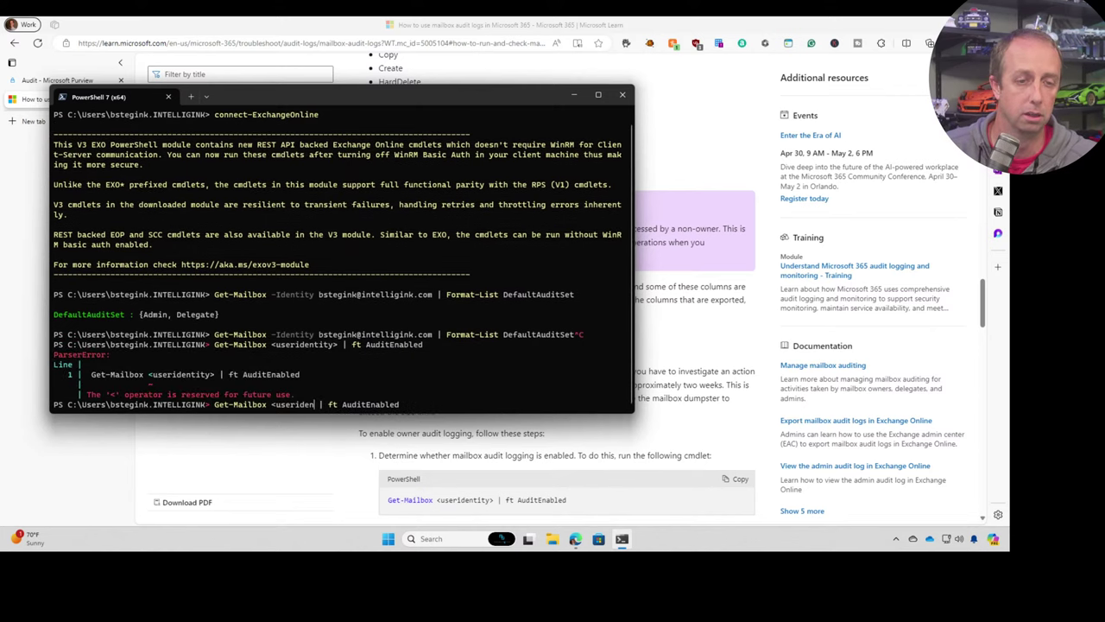
pyautogui.press('BackSpace')
pyautogui.press('BackSpace')
pyautogui.press('BackSpace')
pyautogui.press('BackSpace')
pyautogui.press('BackSpace')
pyautogui.press('BackSpace')
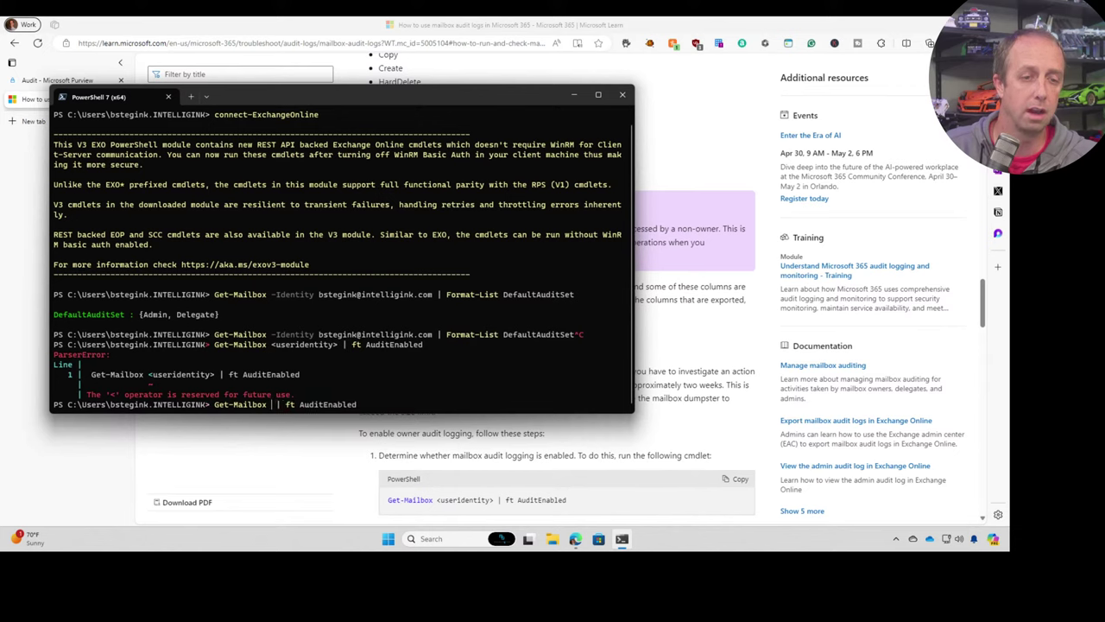
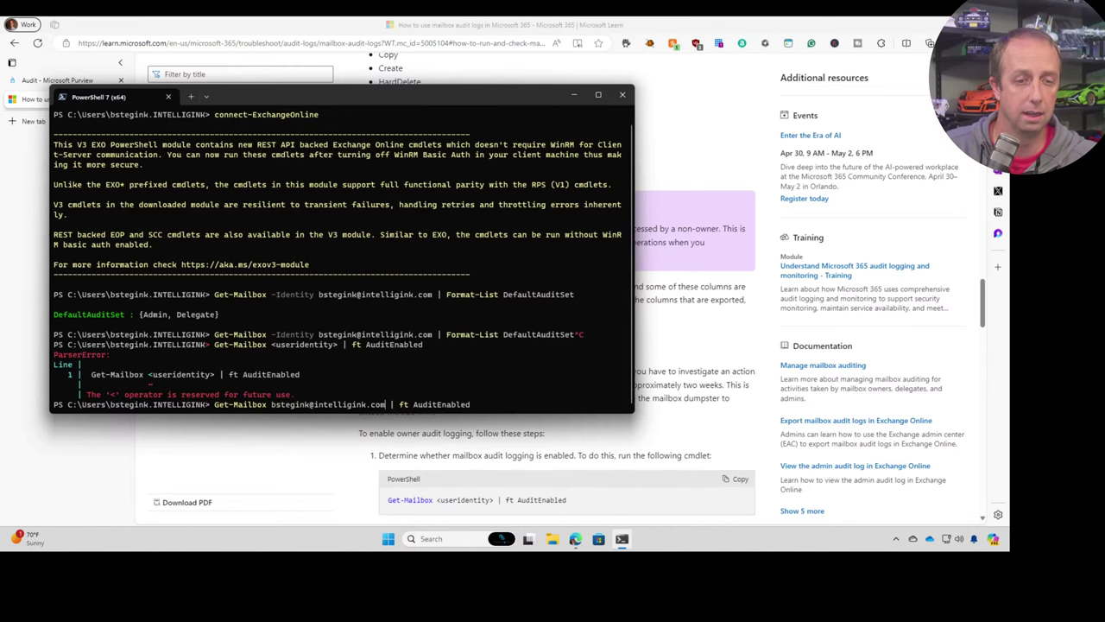
pyautogui.press('Return')
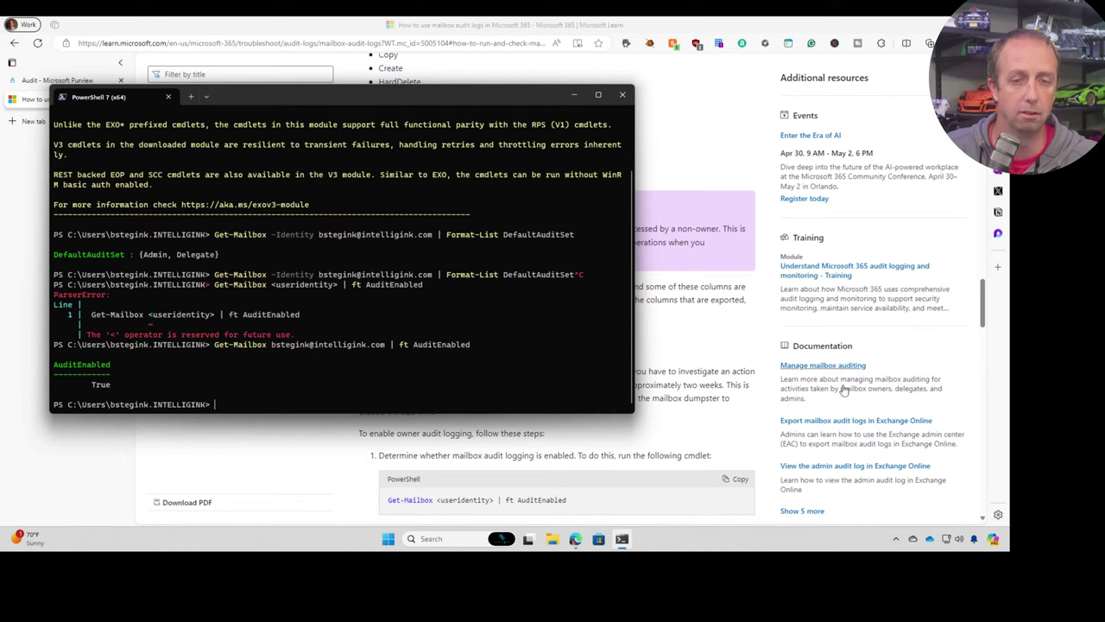
# - Return to the Microsoft Learn article and scroll down to the Set-Mailbox step
pyautogui.click(845, 390)
pyautogui.scroll(-2, 617, 399)
pyautogui.scroll(-3, 617, 399)
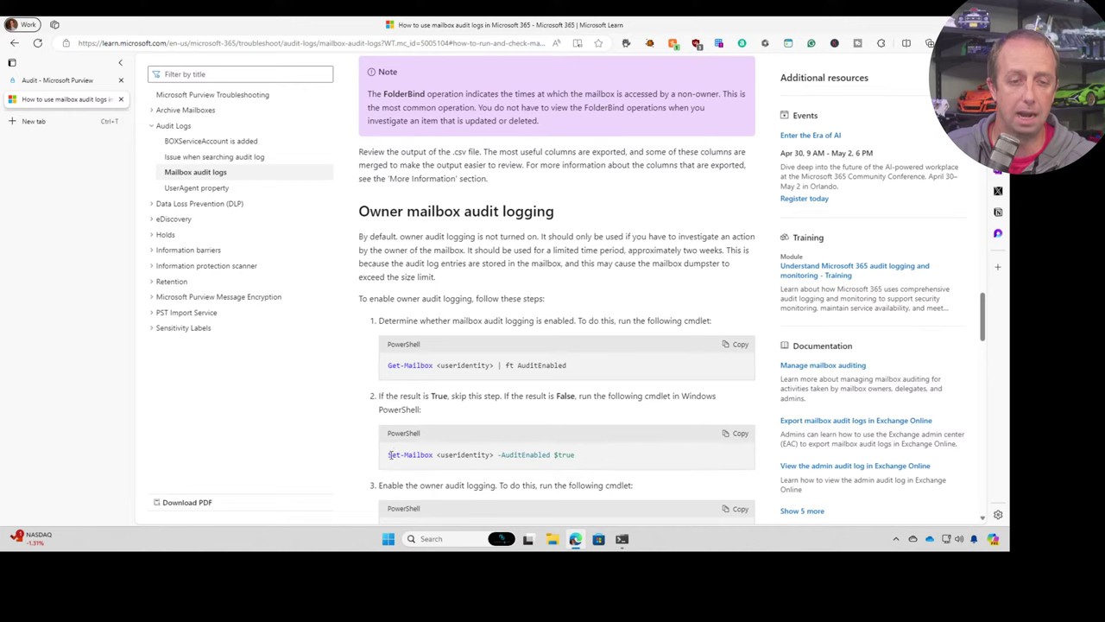
# - Copy the Set-Mailbox -AuditEnabled $true cmdlet into the PowerShell session
pyautogui.moveTo(391, 454); pyautogui.dragTo(500, 454)
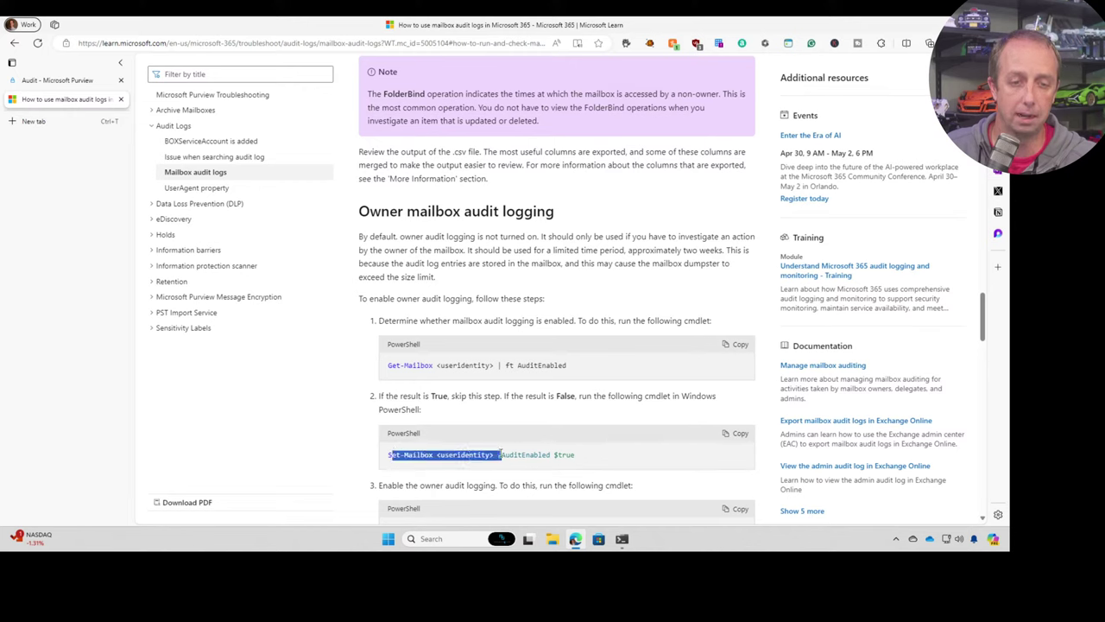
pyautogui.click(518, 434)
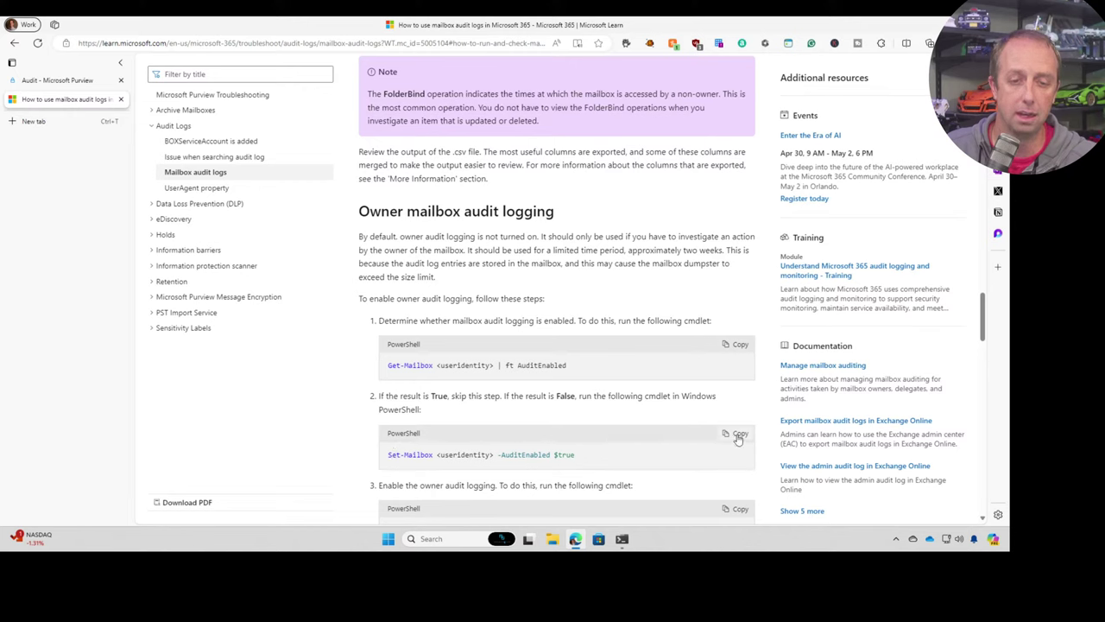
pyautogui.click(738, 436)
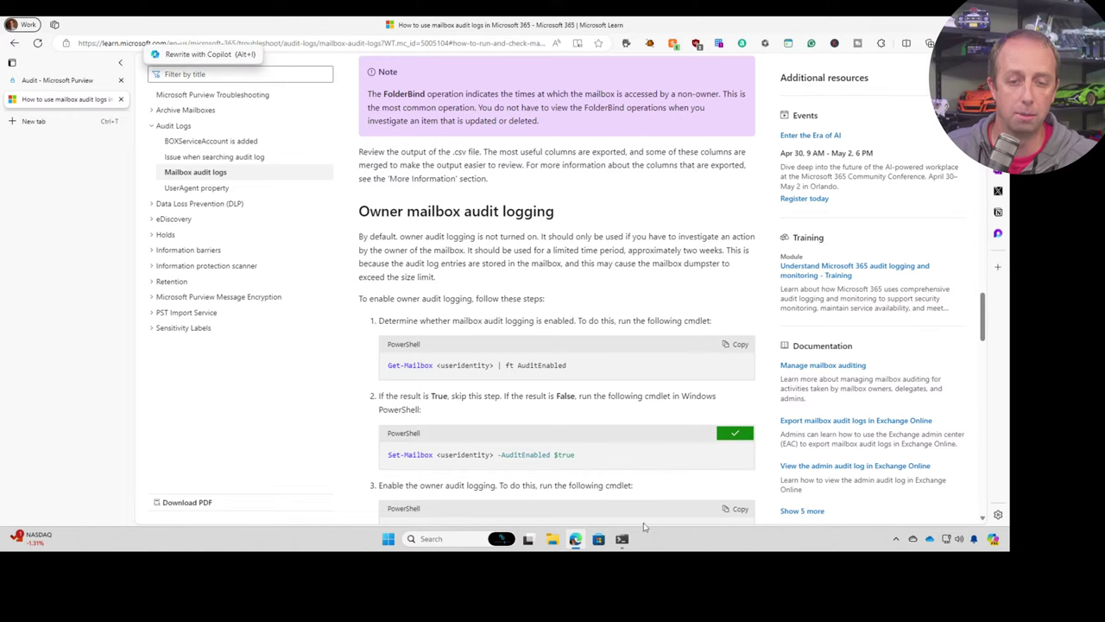
pyautogui.moveTo(621, 538)
pyautogui.scroll(-2, 522, 420)
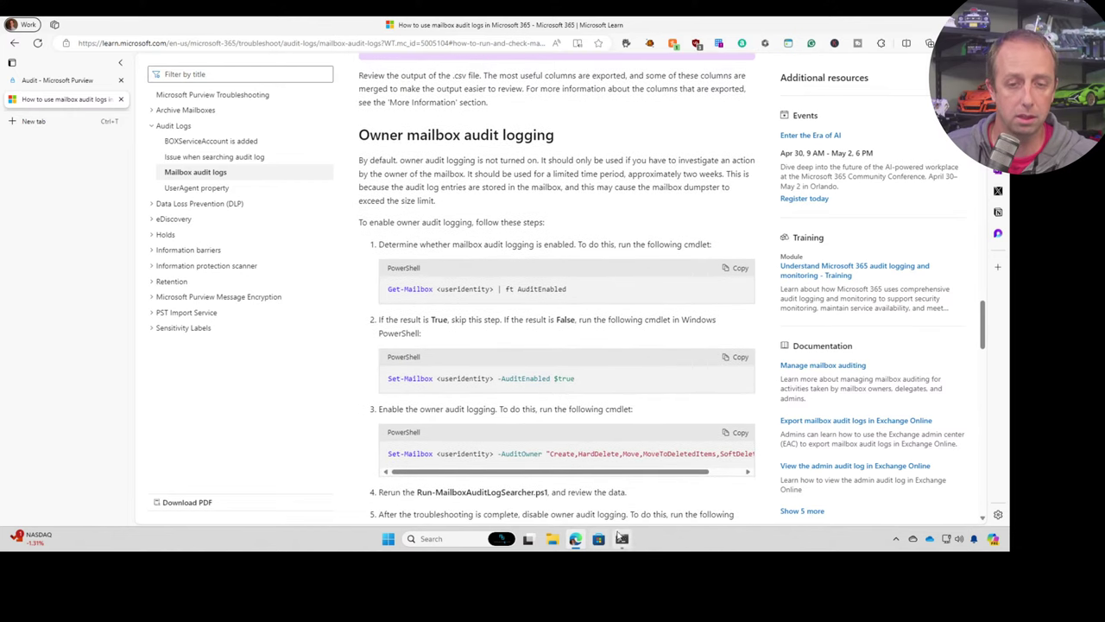
pyautogui.click(622, 538)
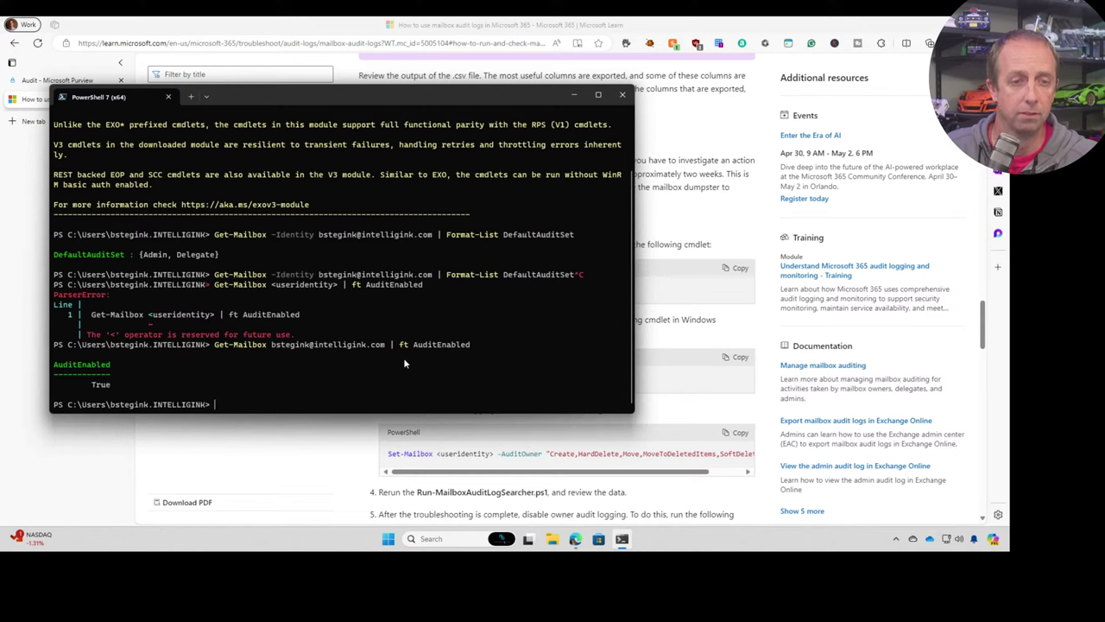
# - Paste the Set-Mailbox cmdlet, cancel it without running, clear the console with cls, and return to the article
pyautogui.hotkey('ctrl', 'v')
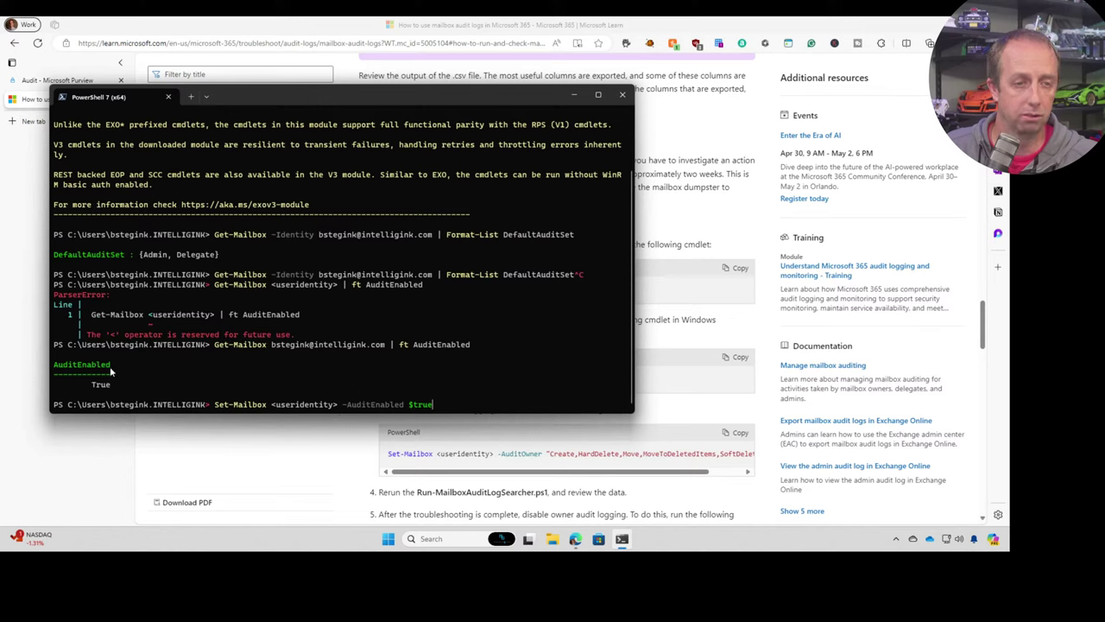
pyautogui.moveTo(453, 406); pyautogui.dragTo(219, 406)
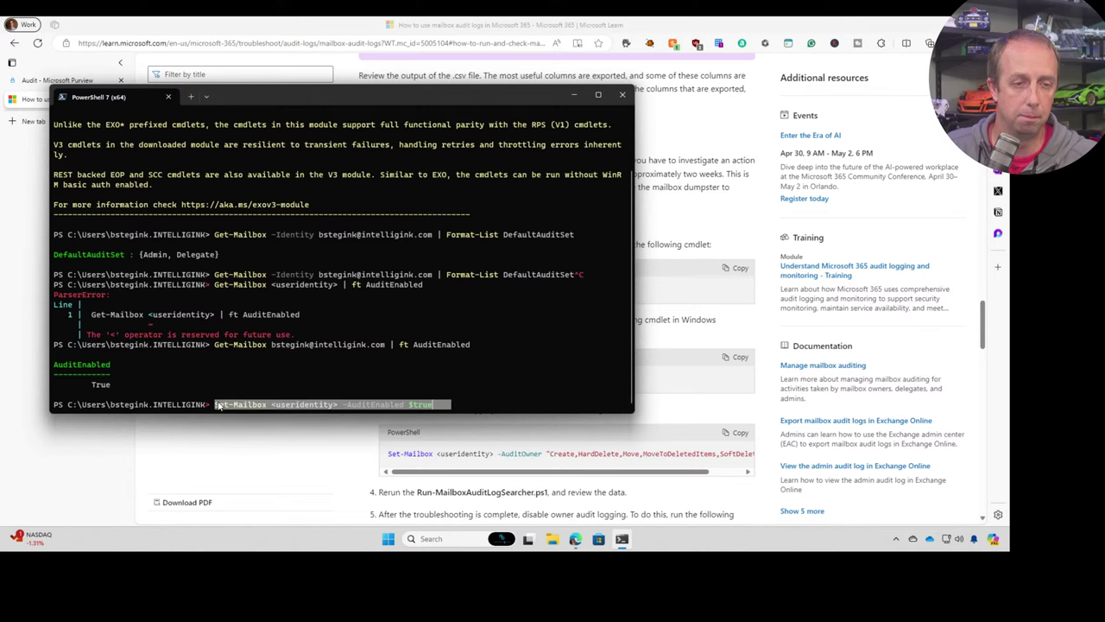
pyautogui.hotkey('ctrl', 'c')
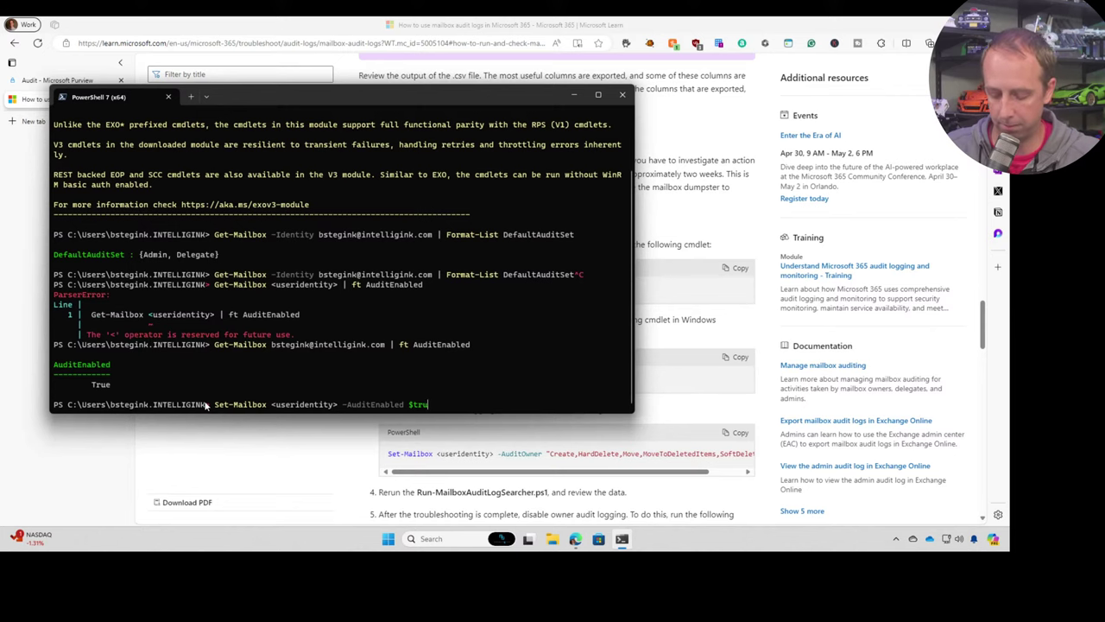
pyautogui.hotkey('ctrl', 'c')
pyautogui.write('cls')
pyautogui.press('Return')
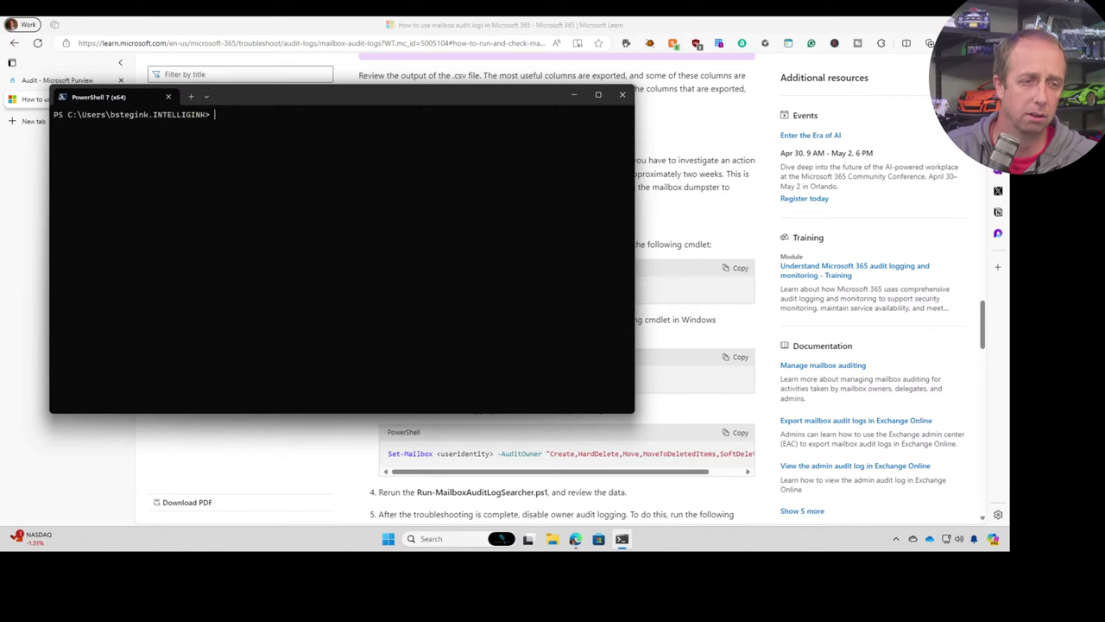
pyautogui.hotkey('alt', 'Tab')
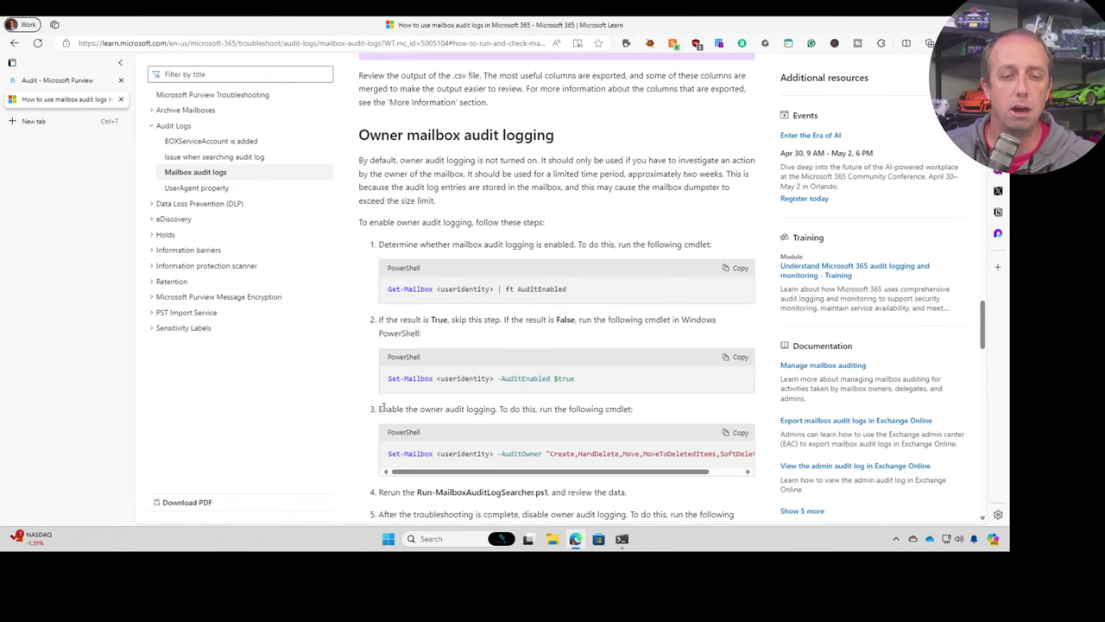
pyautogui.moveTo(522, 410); pyautogui.dragTo(552, 411)
pyautogui.click(482, 407)
pyautogui.scroll(-1, 480, 411)
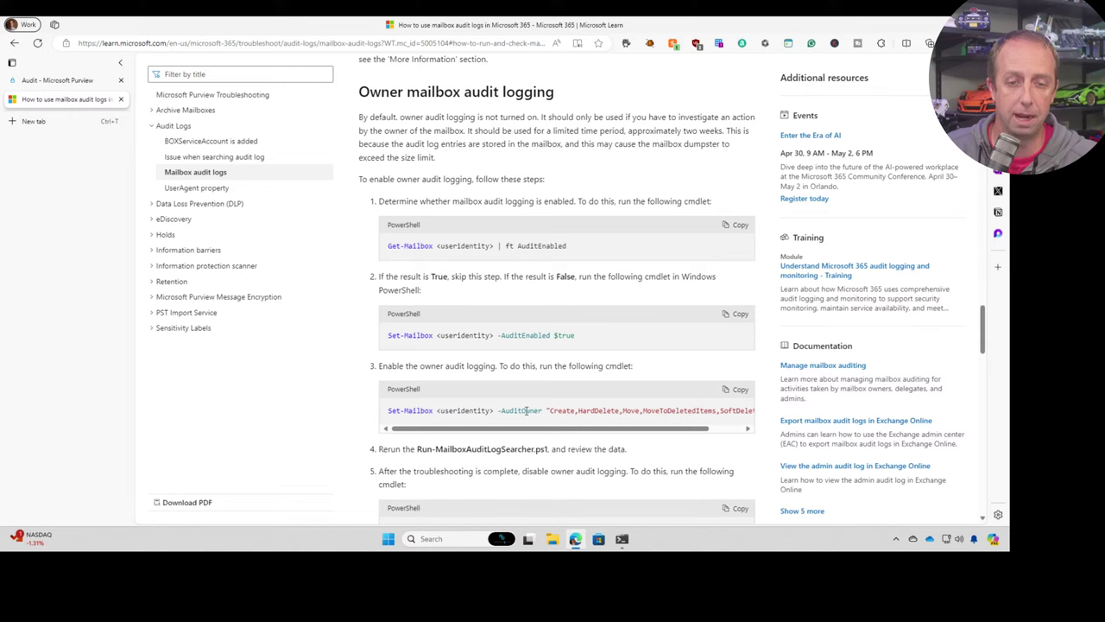
pyautogui.moveTo(506, 411); pyautogui.dragTo(544, 411)
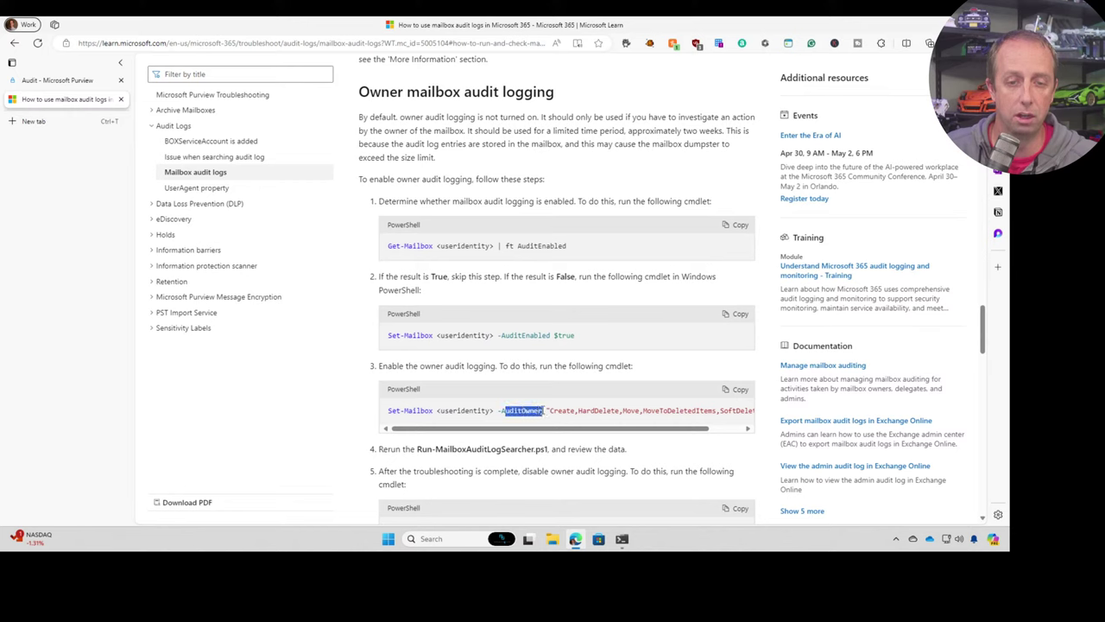
pyautogui.click(590, 416)
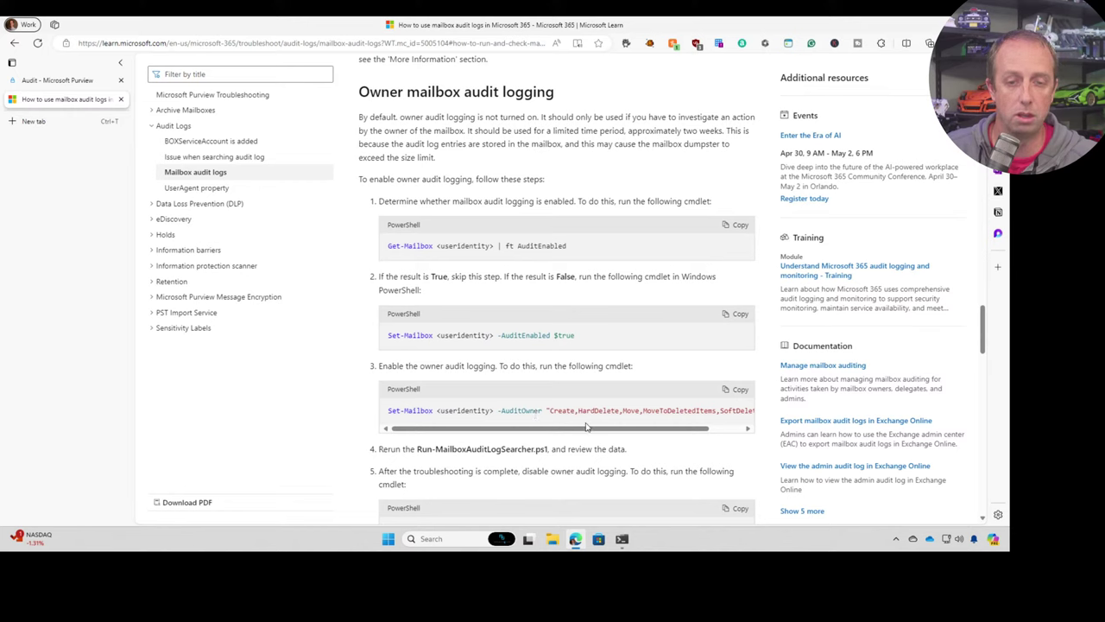
pyautogui.moveTo(586, 426); pyautogui.dragTo(624, 433)
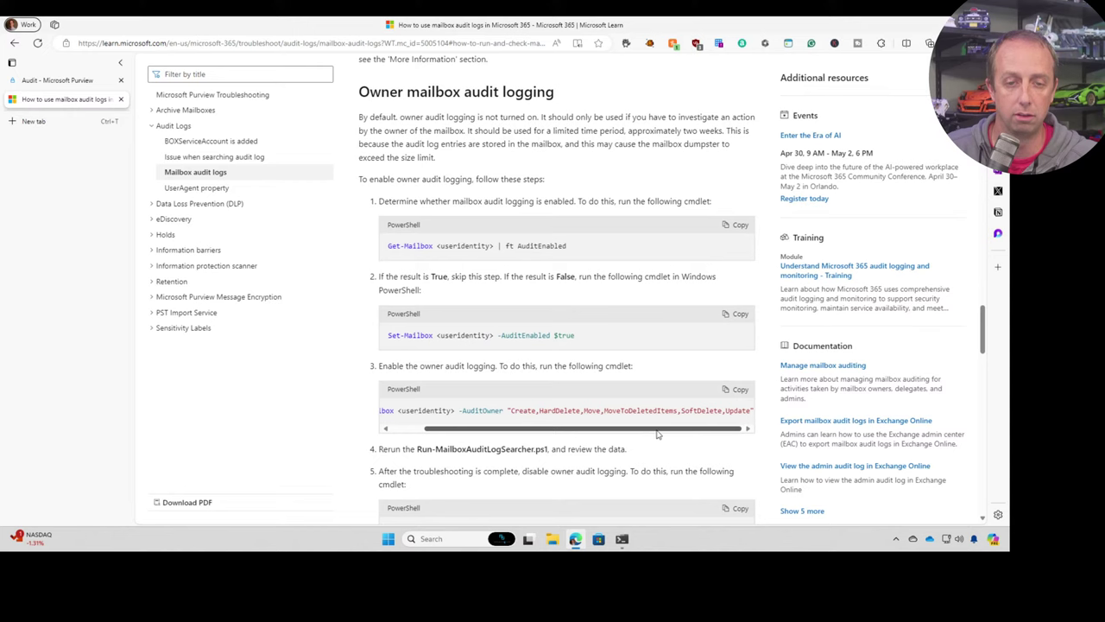
pyautogui.moveTo(402, 410); pyautogui.dragTo(506, 413)
pyautogui.click(461, 413)
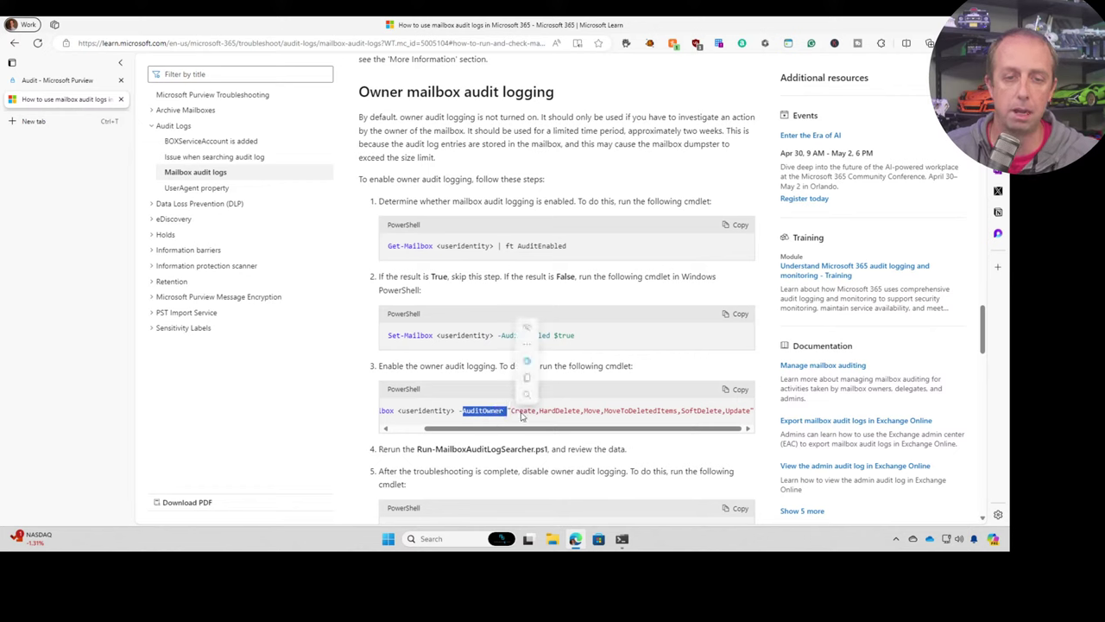
pyautogui.click(518, 414)
pyautogui.doubleClick(518, 411)
pyautogui.doubleClick(566, 411)
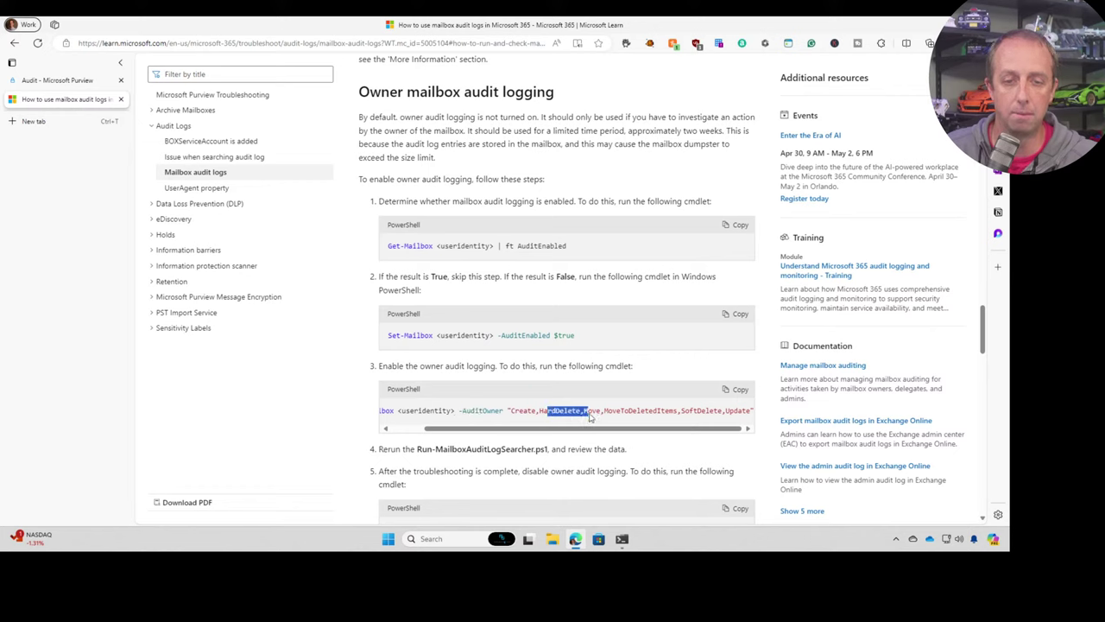
pyautogui.click(622, 418)
pyautogui.doubleClick(623, 411)
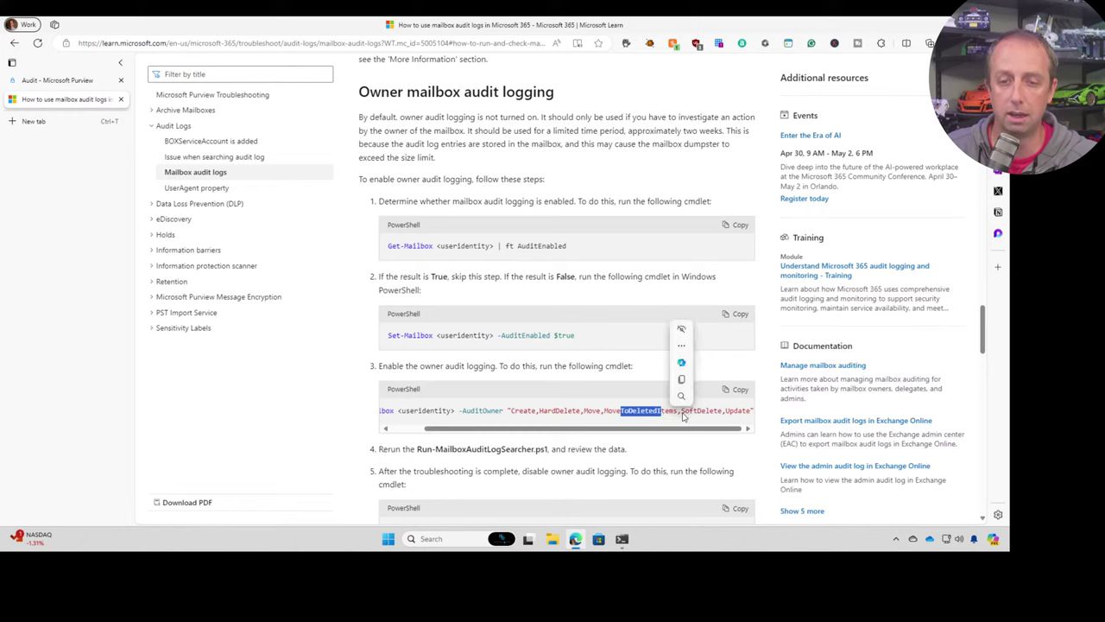
pyautogui.doubleClick(701, 412)
pyautogui.doubleClick(738, 412)
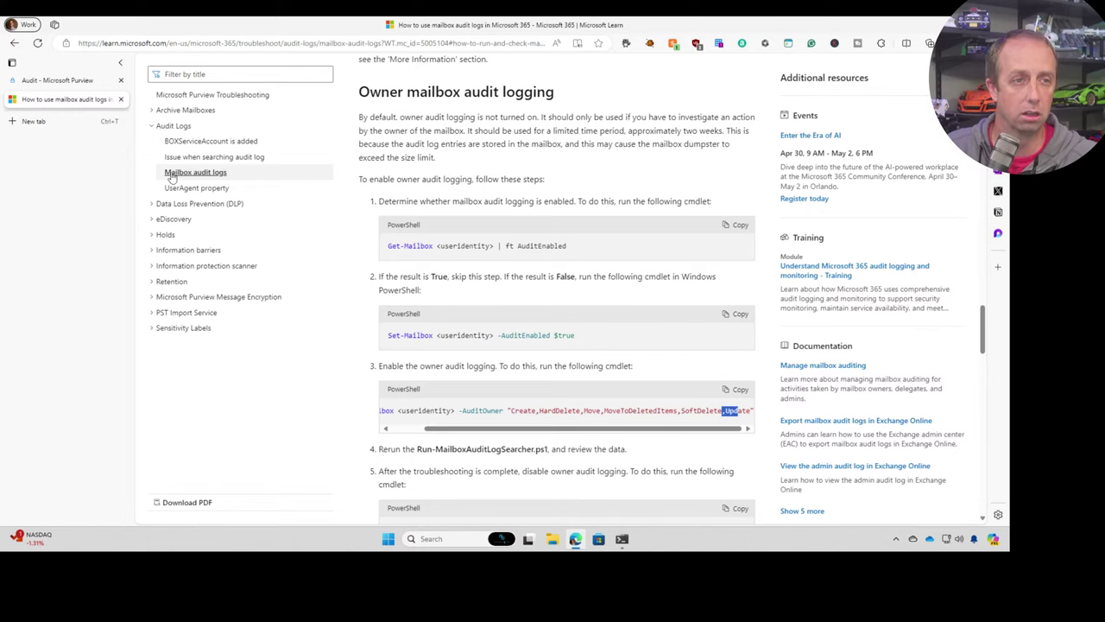
pyautogui.click(57, 84)
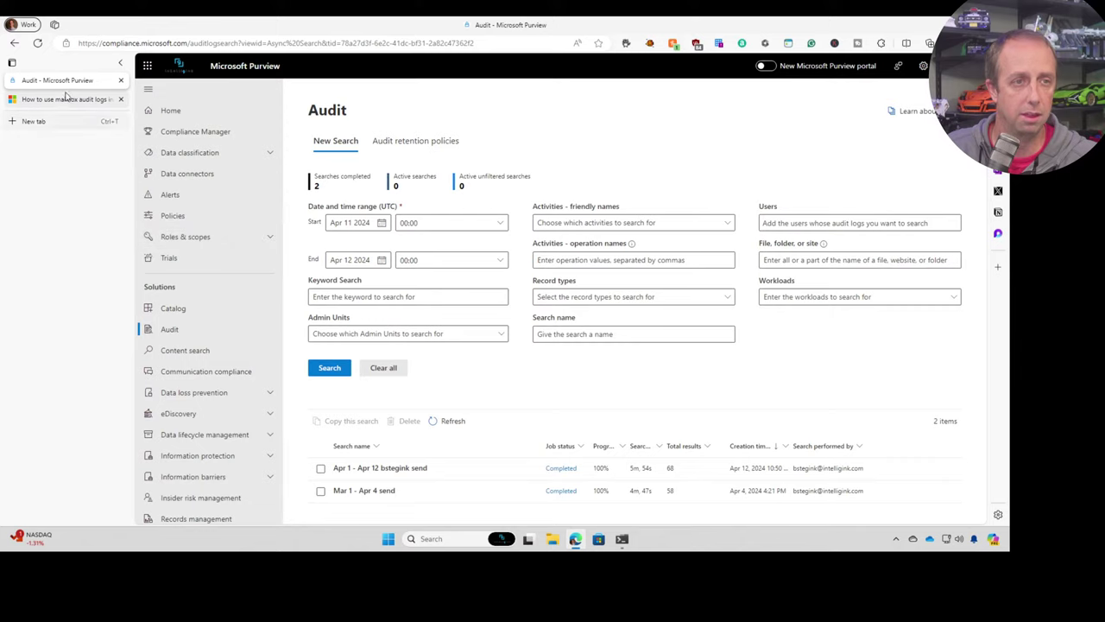
pyautogui.click(60, 99)
pyautogui.click(15, 44)
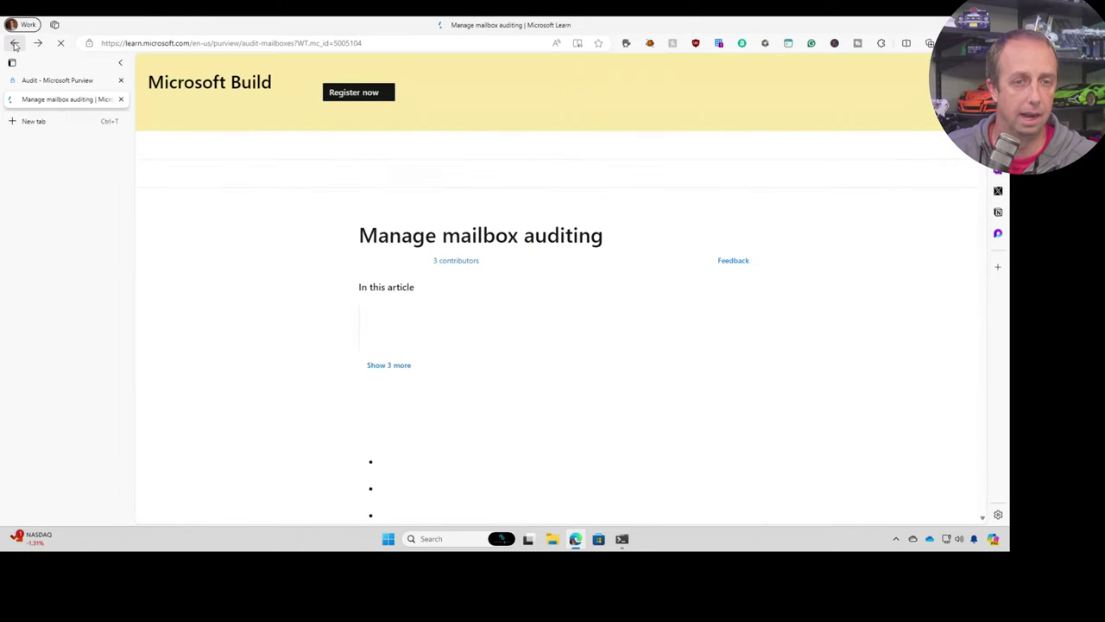
pyautogui.scroll(-10, 473, 357)
pyautogui.scroll(-10, 473, 357)
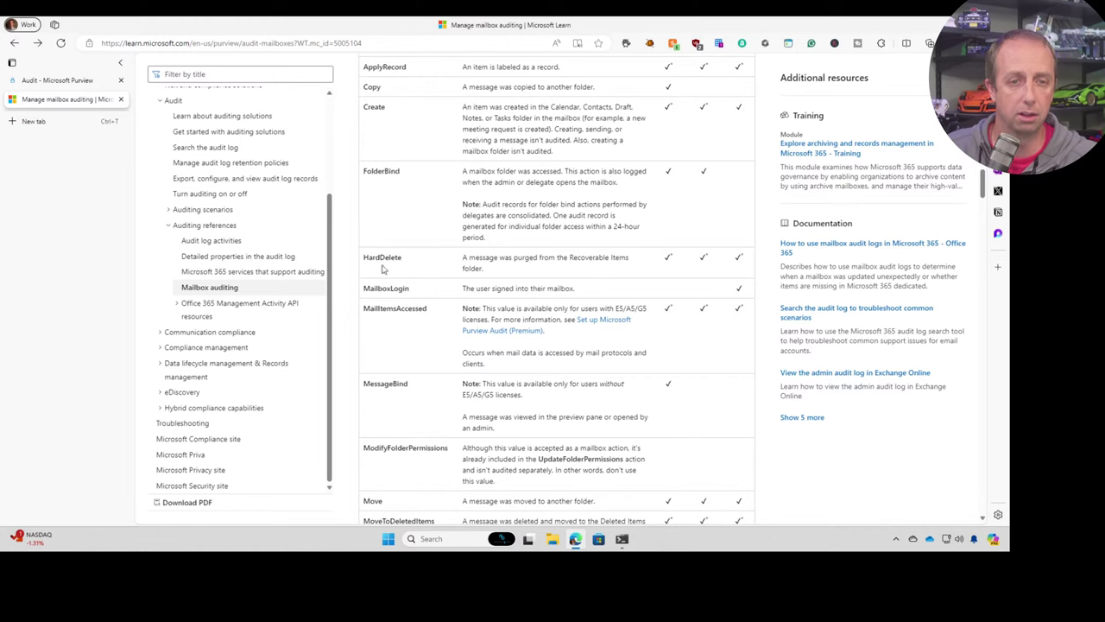
pyautogui.moveTo(369, 259); pyautogui.dragTo(420, 260)
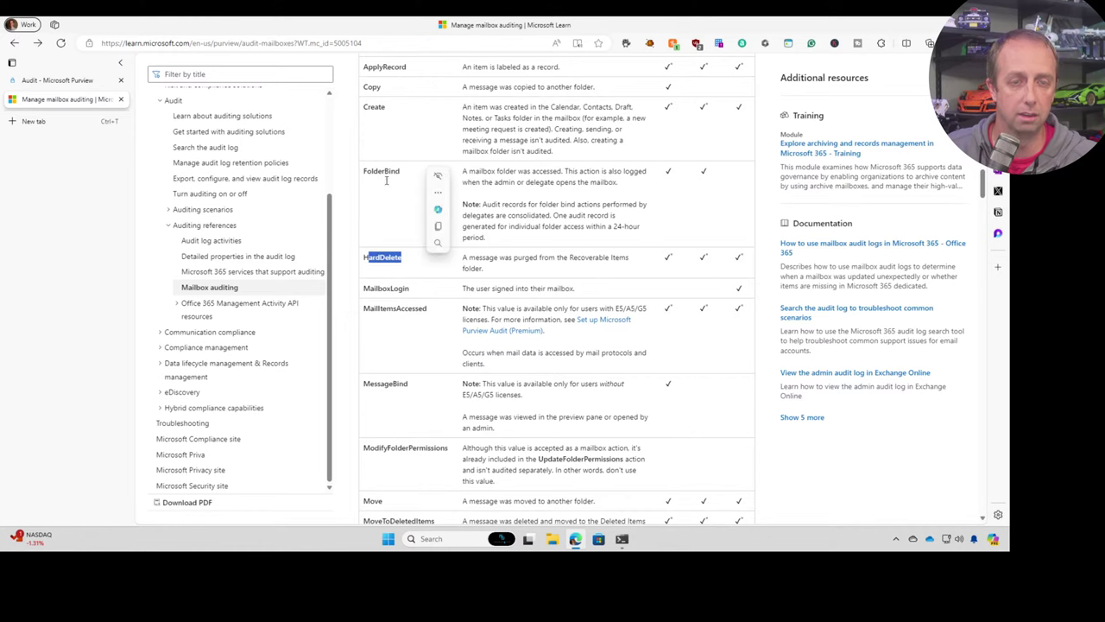
pyautogui.moveTo(371, 105); pyautogui.dragTo(389, 105)
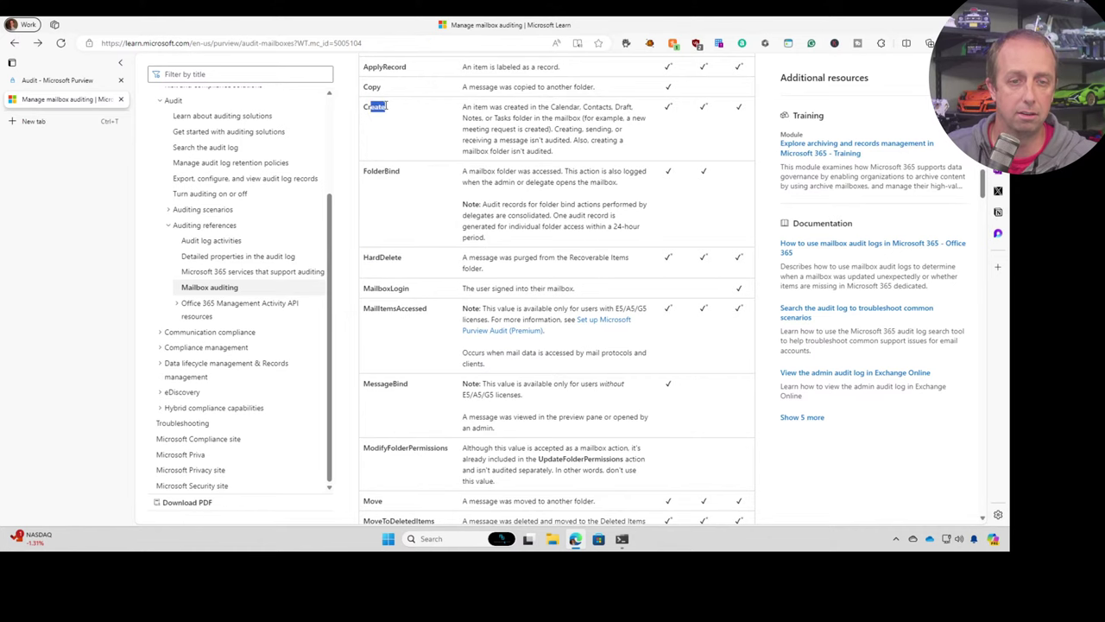
pyautogui.scroll(-3, 375, 437)
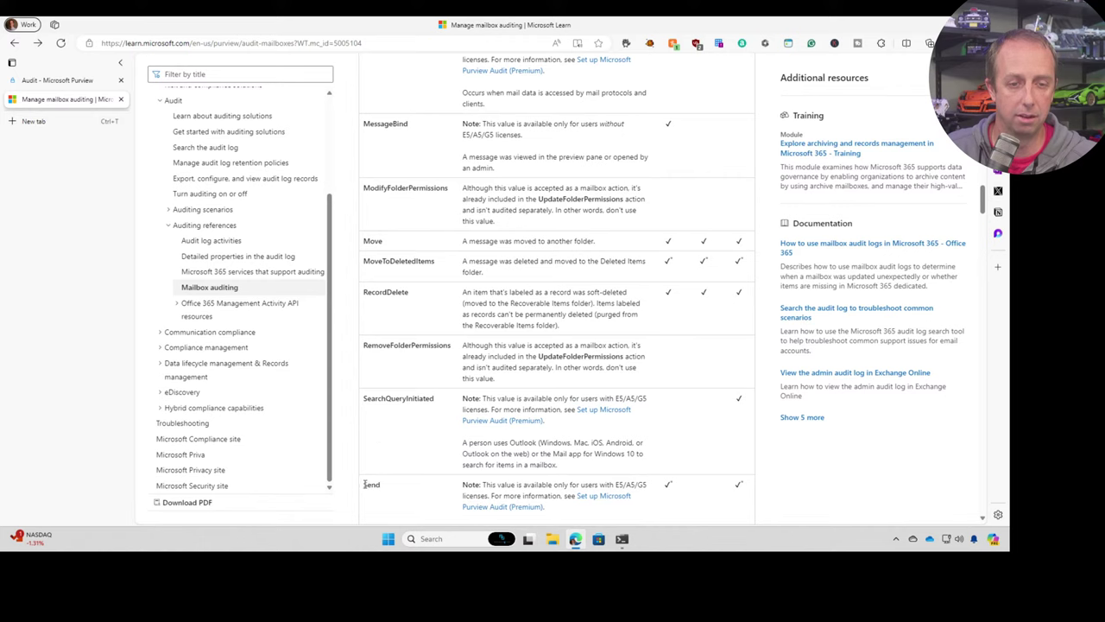
pyautogui.moveTo(364, 484); pyautogui.dragTo(381, 485)
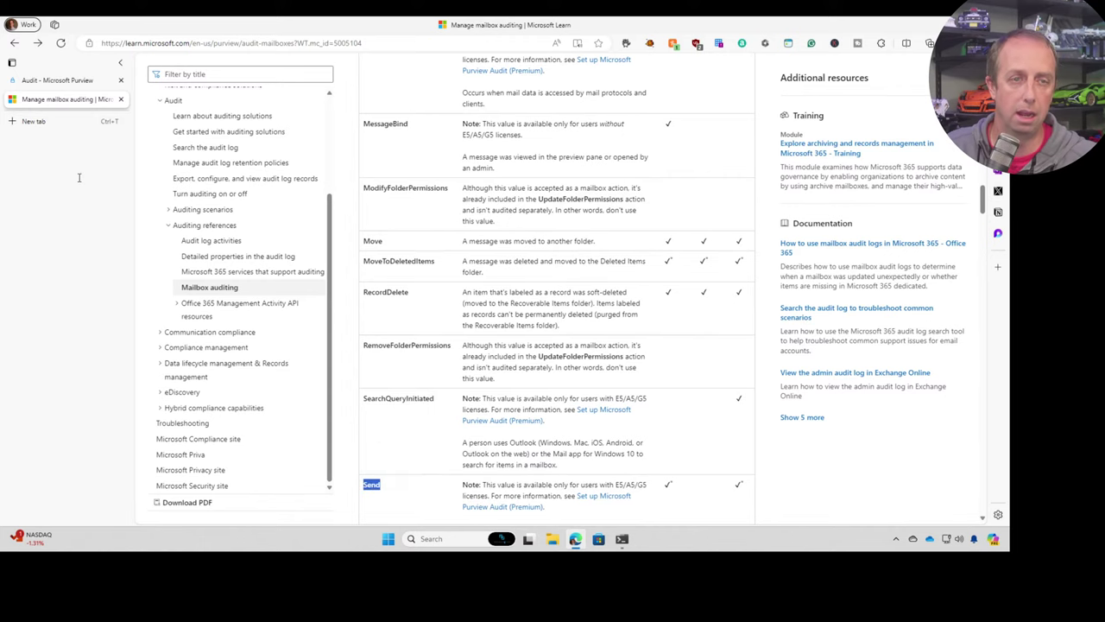
pyautogui.click(52, 78)
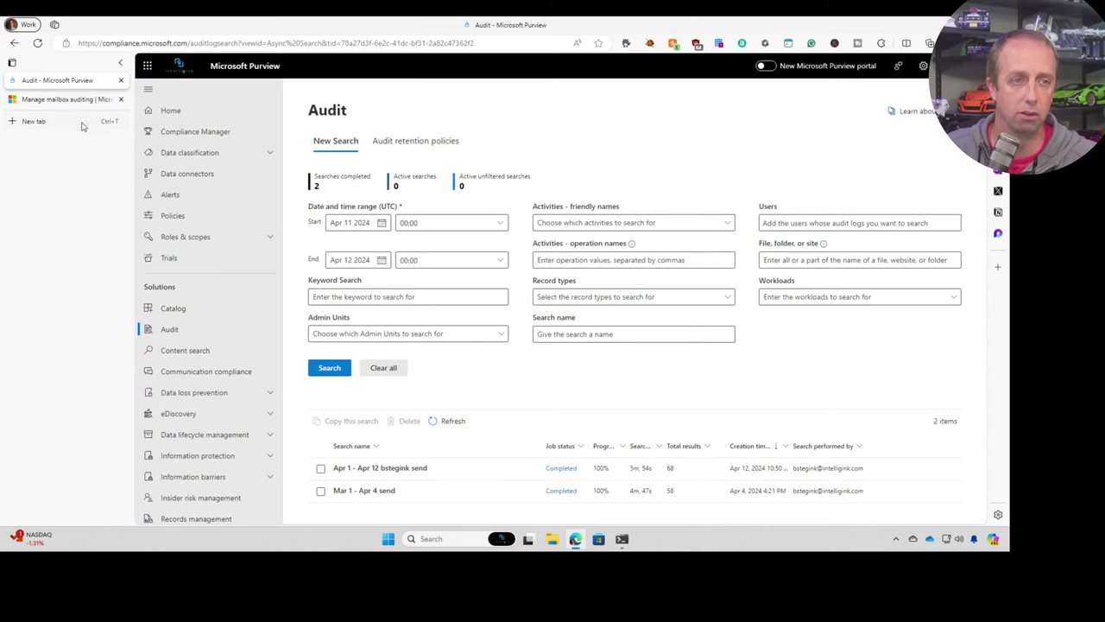
pyautogui.click(62, 101)
pyautogui.click(622, 539)
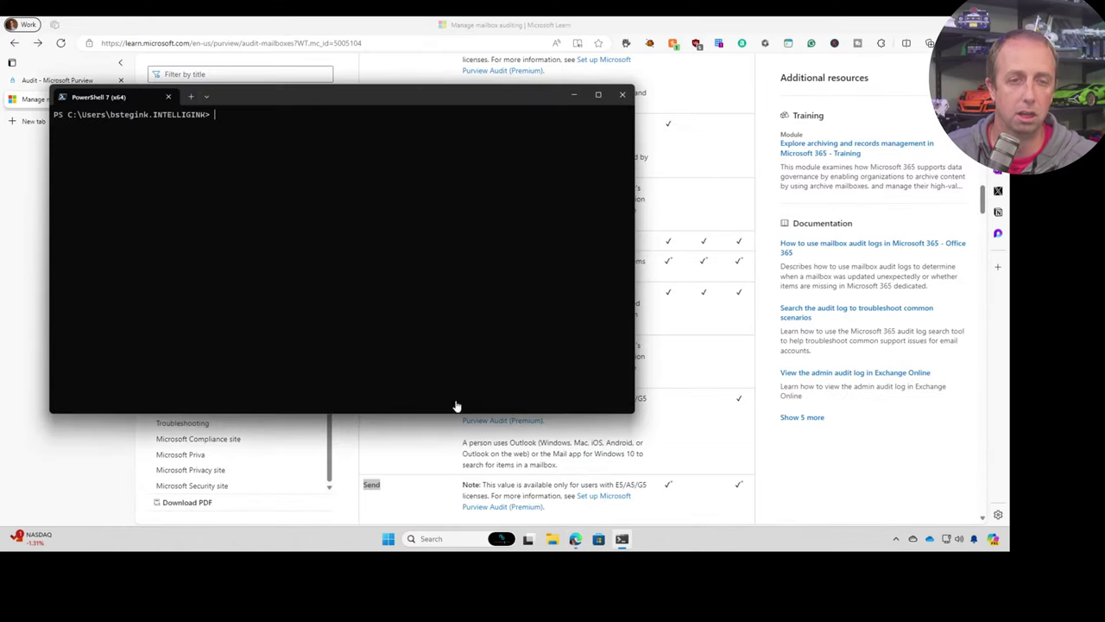
pyautogui.click(32, 162)
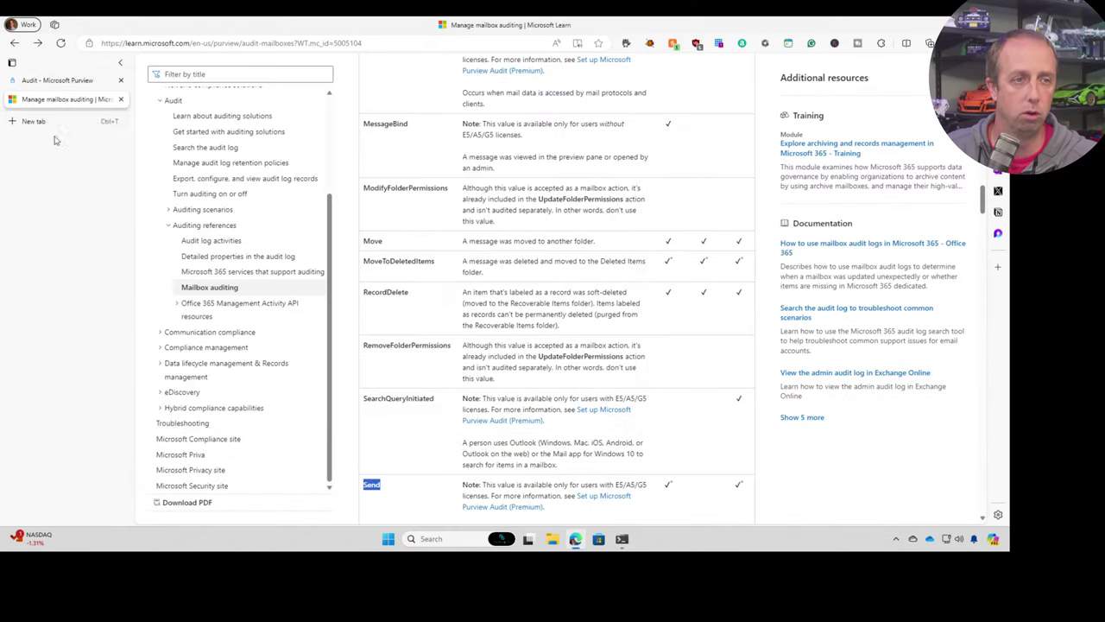
pyautogui.click(37, 43)
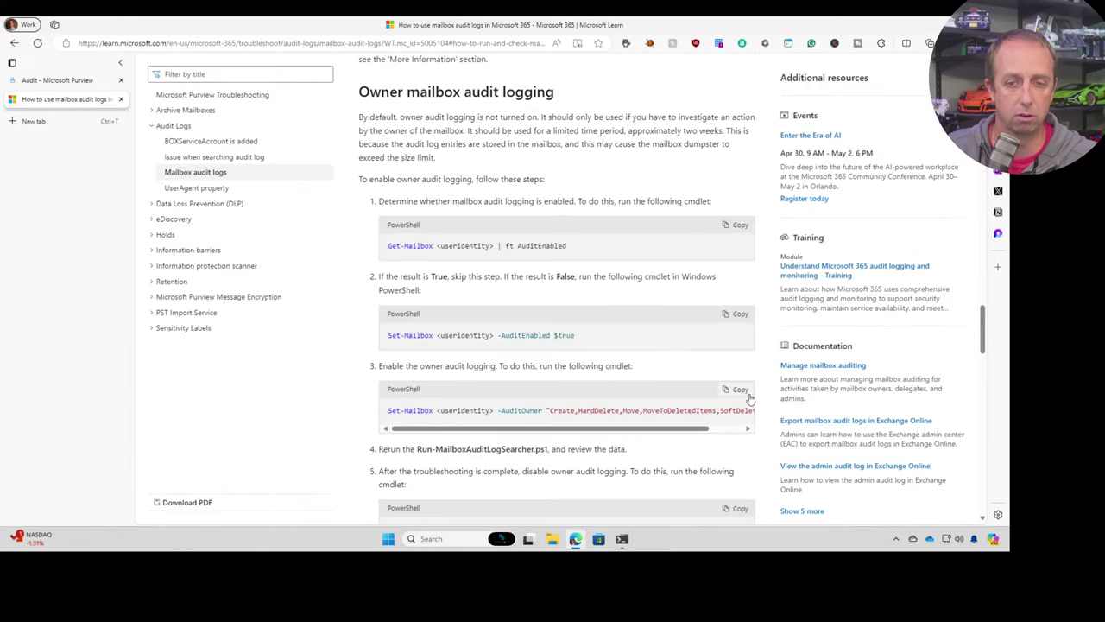
# - Paste the step 3 Set-Mailbox -AuditOwner command, append Send, and replace the placeholder with the user's mailbox address
pyautogui.click(741, 388)
pyautogui.click(622, 539)
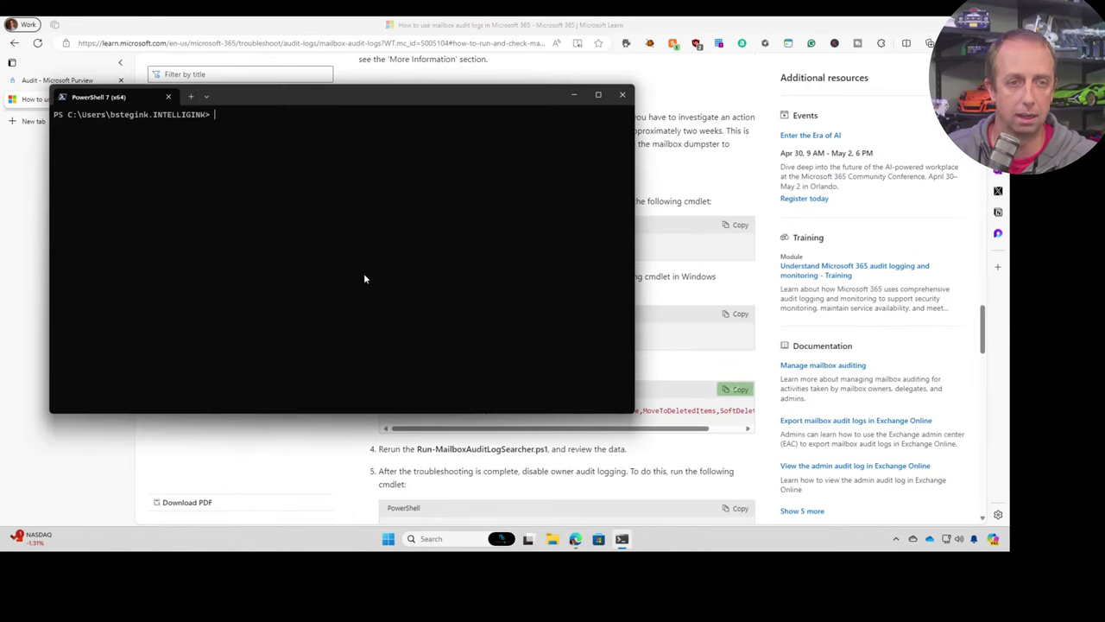
pyautogui.hotkey('ctrl', 'v')
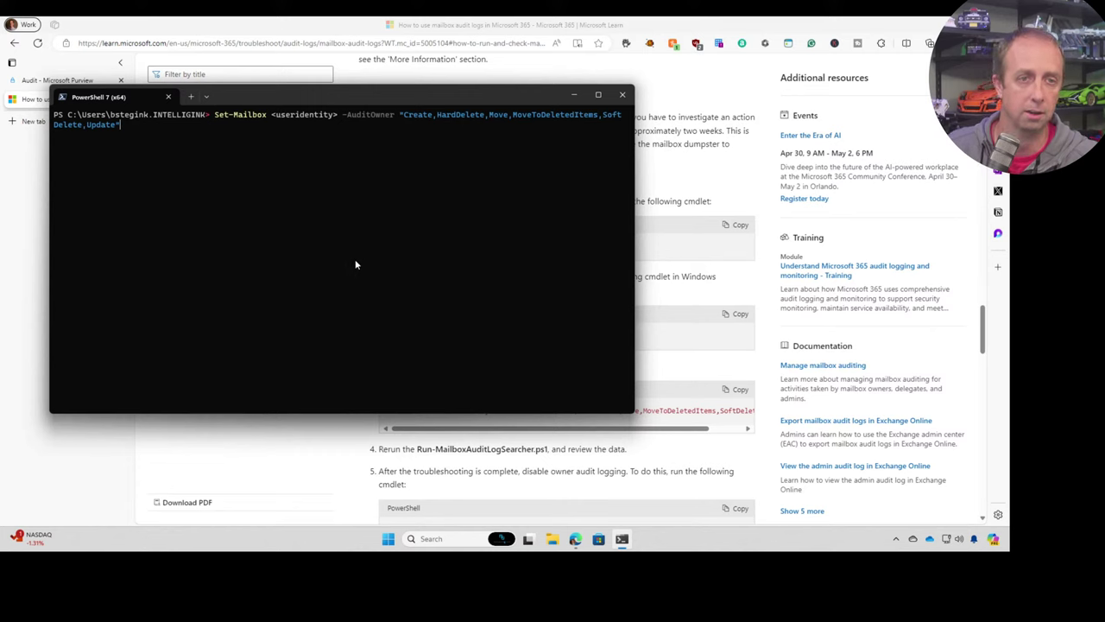
pyautogui.write(',Send')
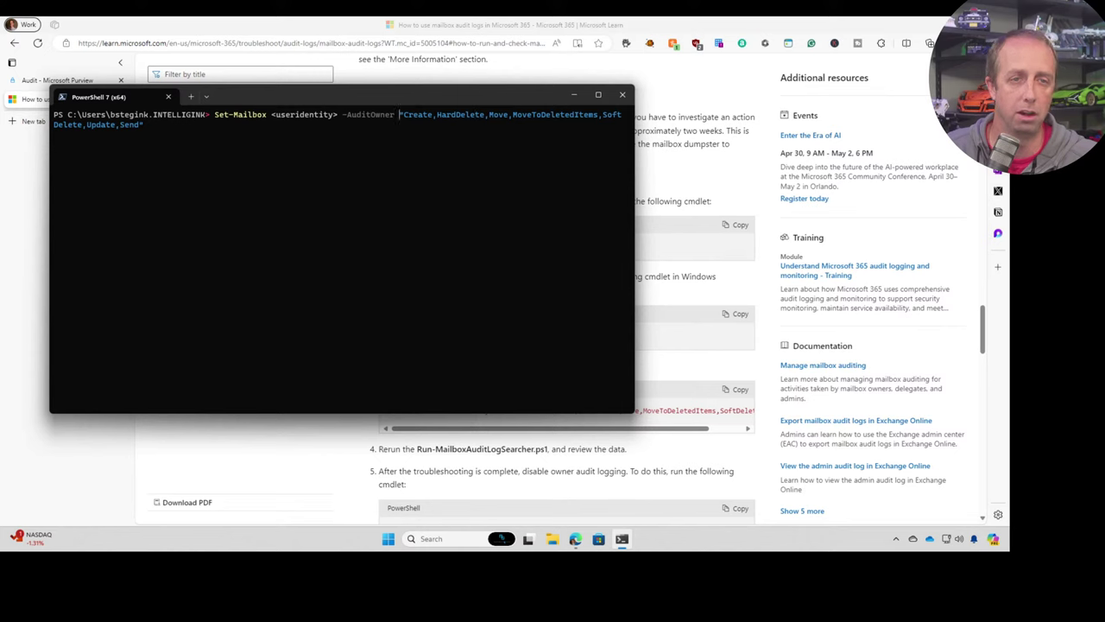
pyautogui.press('BackSpace')
pyautogui.press('BackSpace')
pyautogui.press('BackSpace')
pyautogui.press('BackSpace')
pyautogui.press('BackSpace')
pyautogui.press('BackSpace')
pyautogui.press('BackSpace')
pyautogui.press('BackSpace')
pyautogui.press('BackSpace')
pyautogui.press('BackSpace')
pyautogui.press('BackSpace')
pyautogui.press('BackSpace')
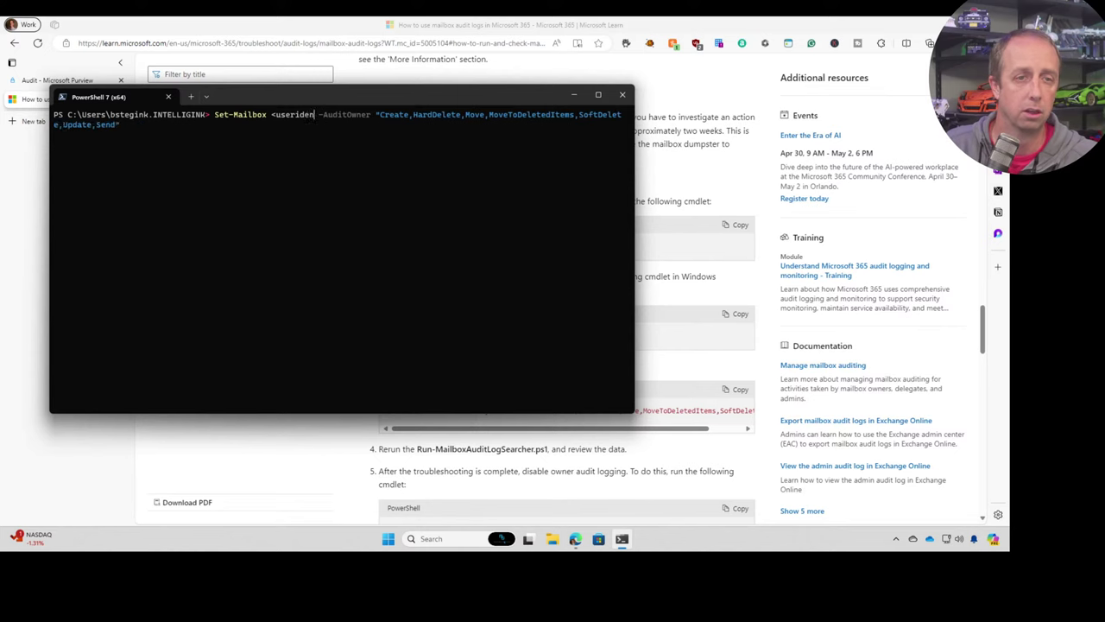
pyautogui.press('BackSpace')
pyautogui.press('BackSpace')
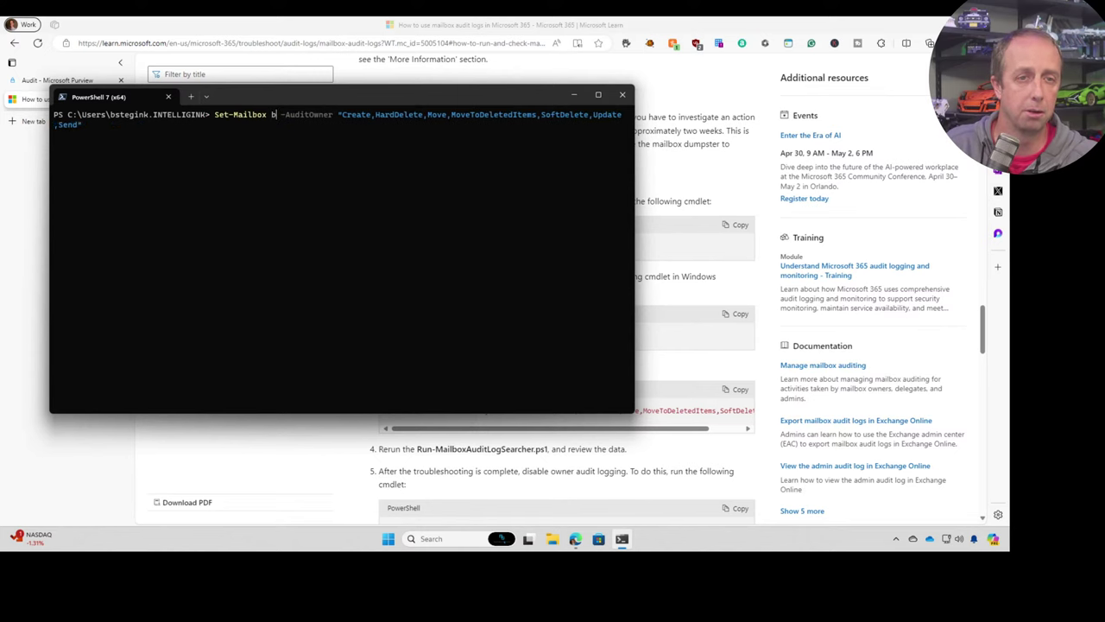
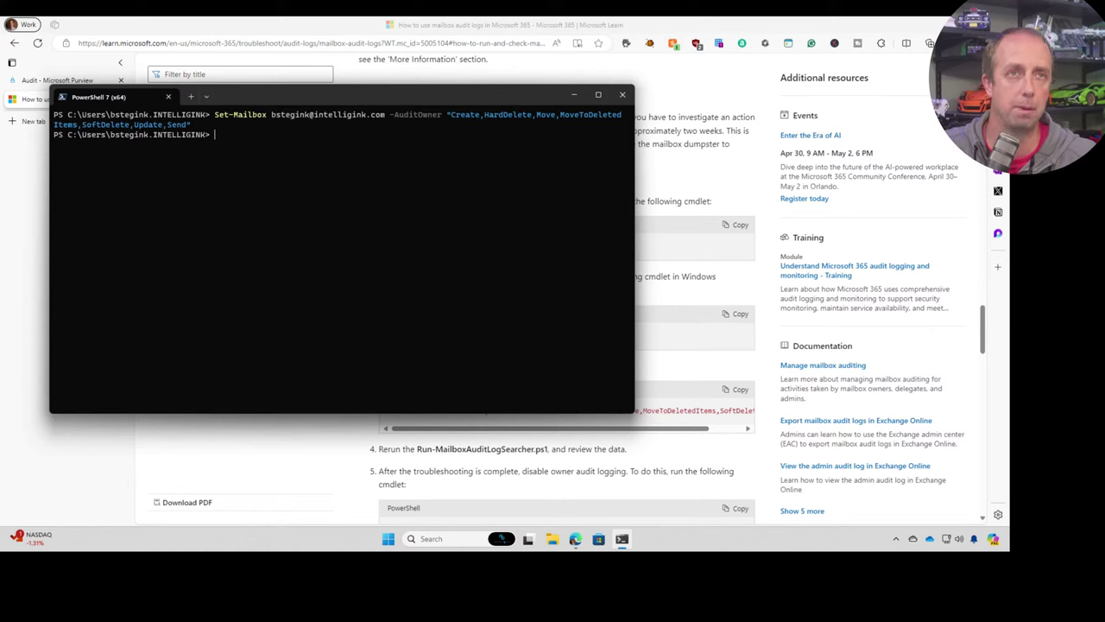
# - Rerun the AuditEnabled check and the DefaultAuditSet check, which returns Admin, Delegate
pyautogui.write('clear')
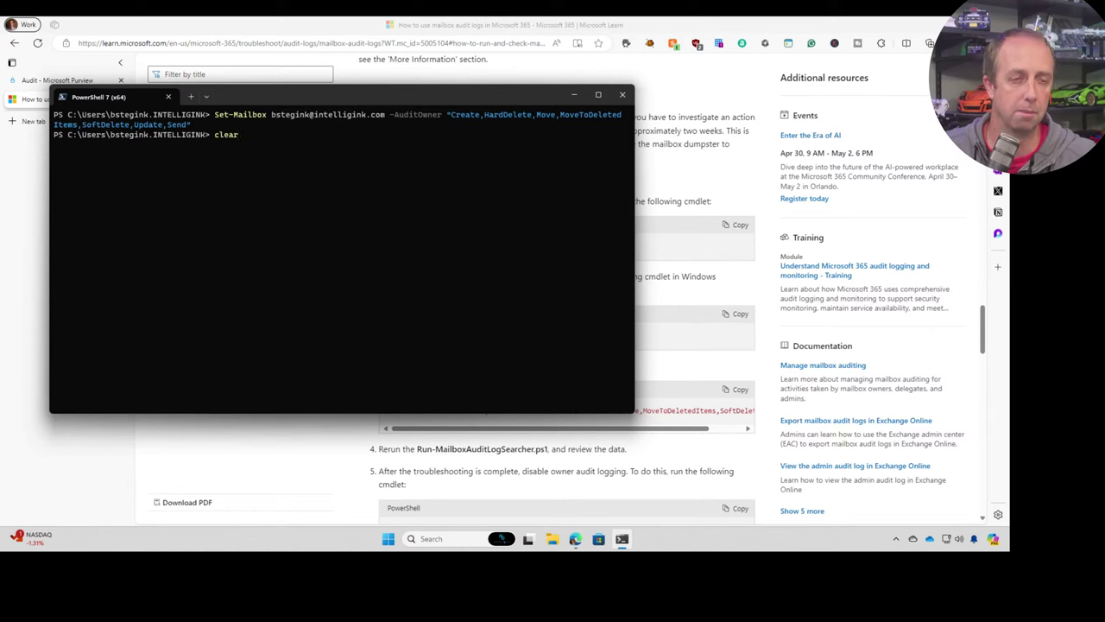
pyautogui.press('Up')
pyautogui.press('Up')
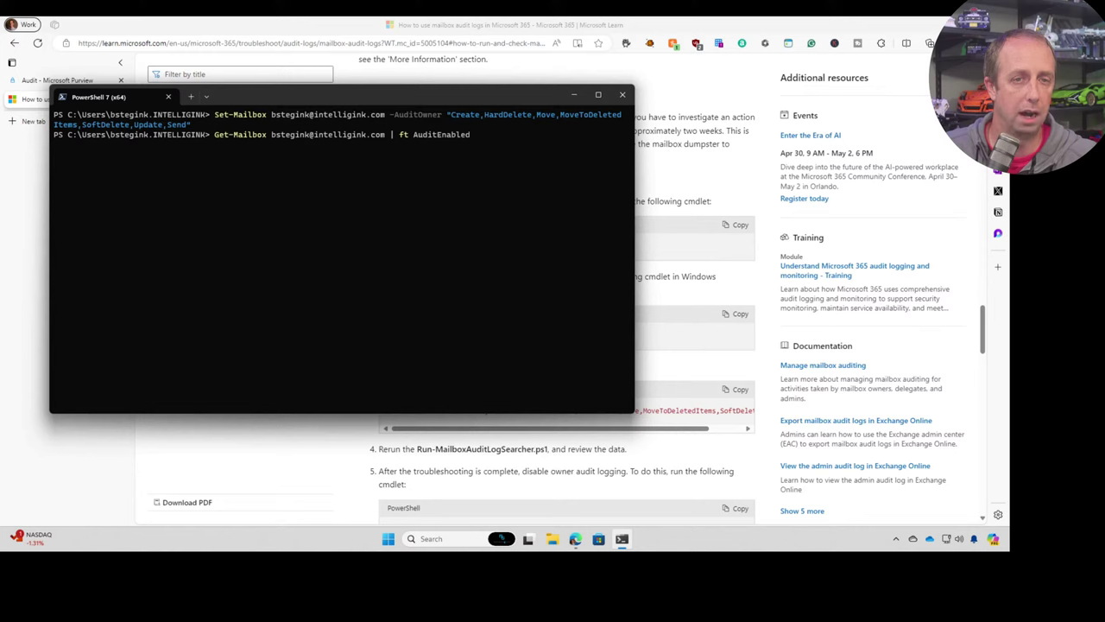
pyautogui.press('Return')
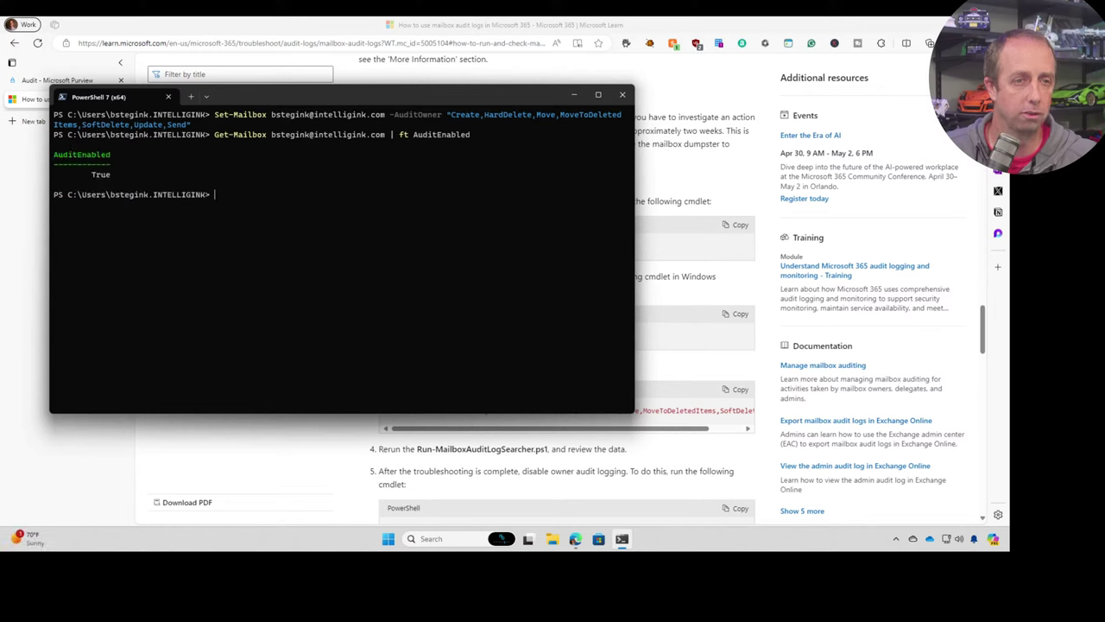
pyautogui.press('Up')
pyautogui.press('Up')
pyautogui.press('Up')
pyautogui.press('Up')
pyautogui.press('Up')
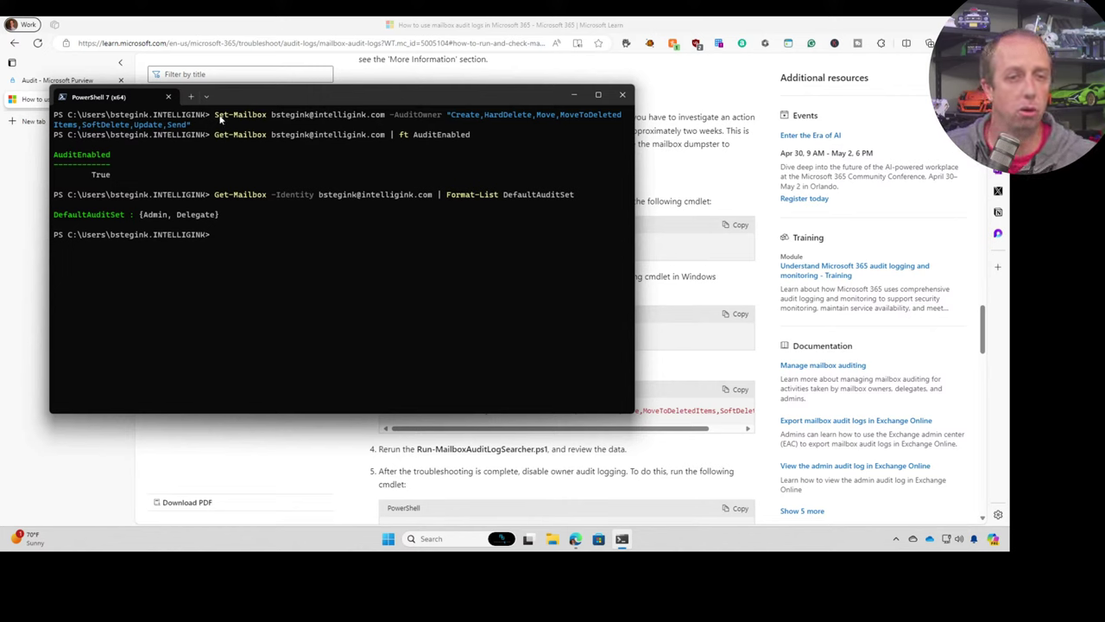
# - Highlight the audited owner actions and the added Send action, then return to the browser
pyautogui.moveTo(473, 114); pyautogui.dragTo(590, 116)
pyautogui.click(178, 126)
pyautogui.moveTo(152, 126); pyautogui.dragTo(267, 131)
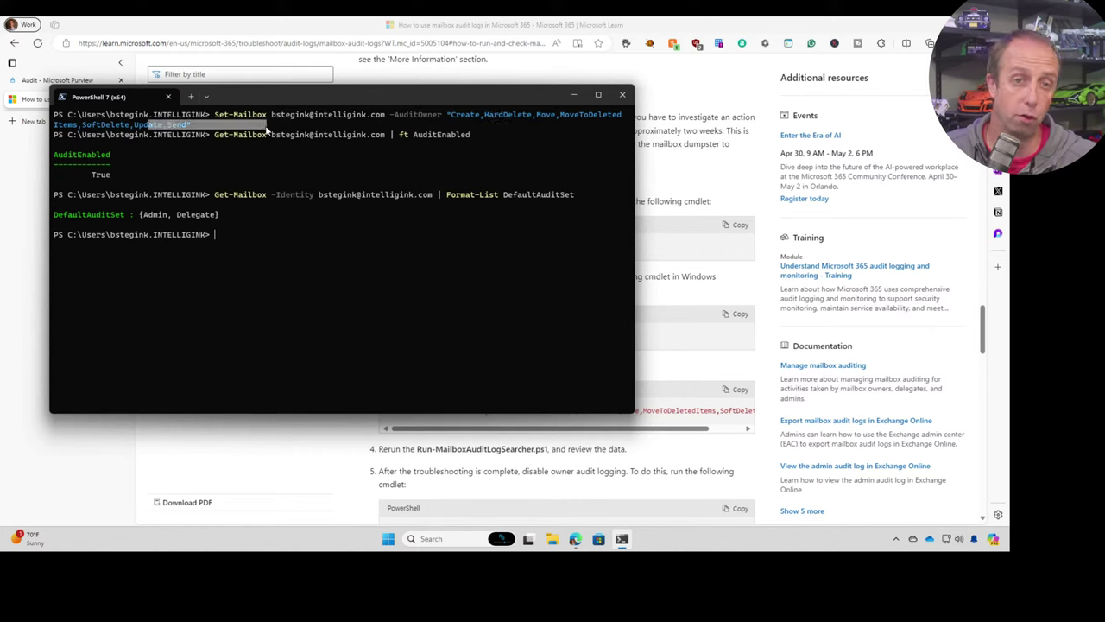
pyautogui.click(333, 140)
pyautogui.click(272, 462)
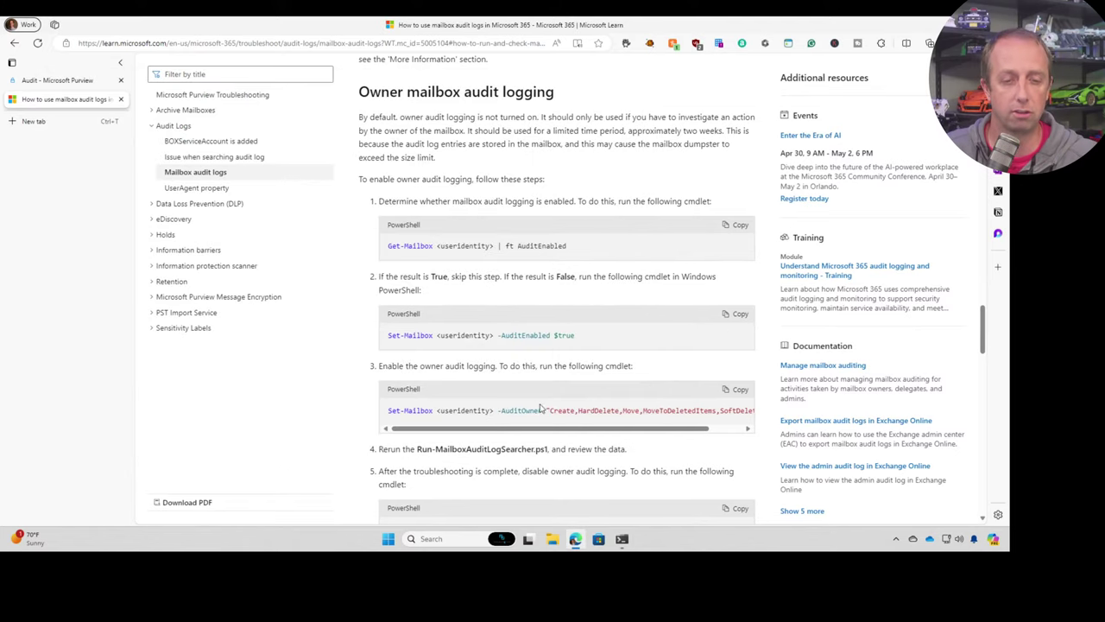
# - Scroll to step 5 on disabling owner audit logging, then switch to the Purview Audit search page
pyautogui.scroll(-2, 540, 407)
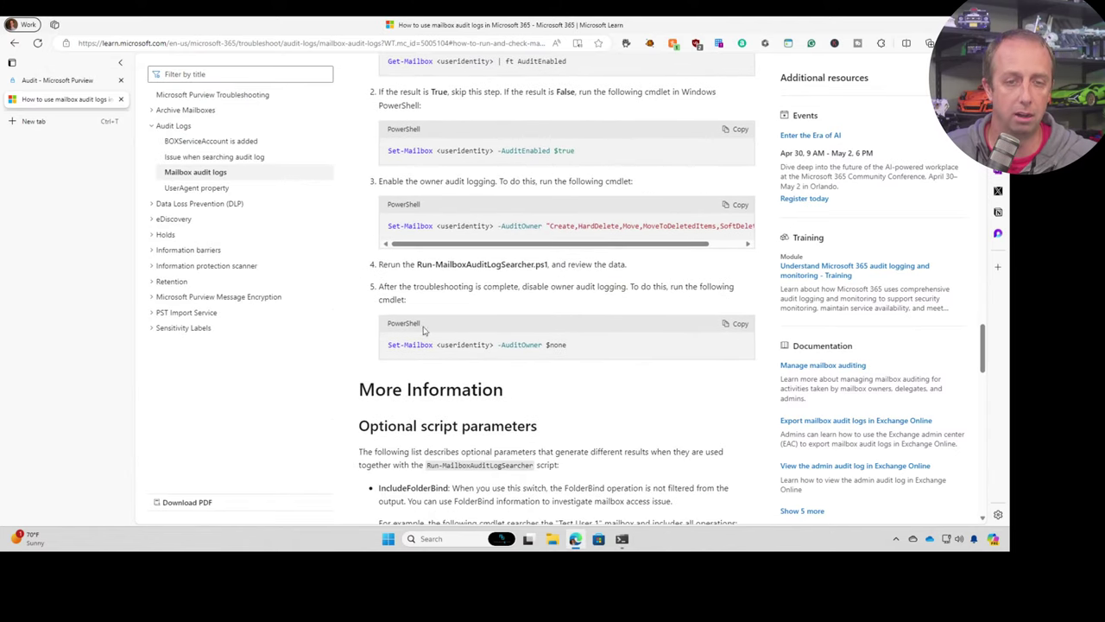
pyautogui.click(65, 81)
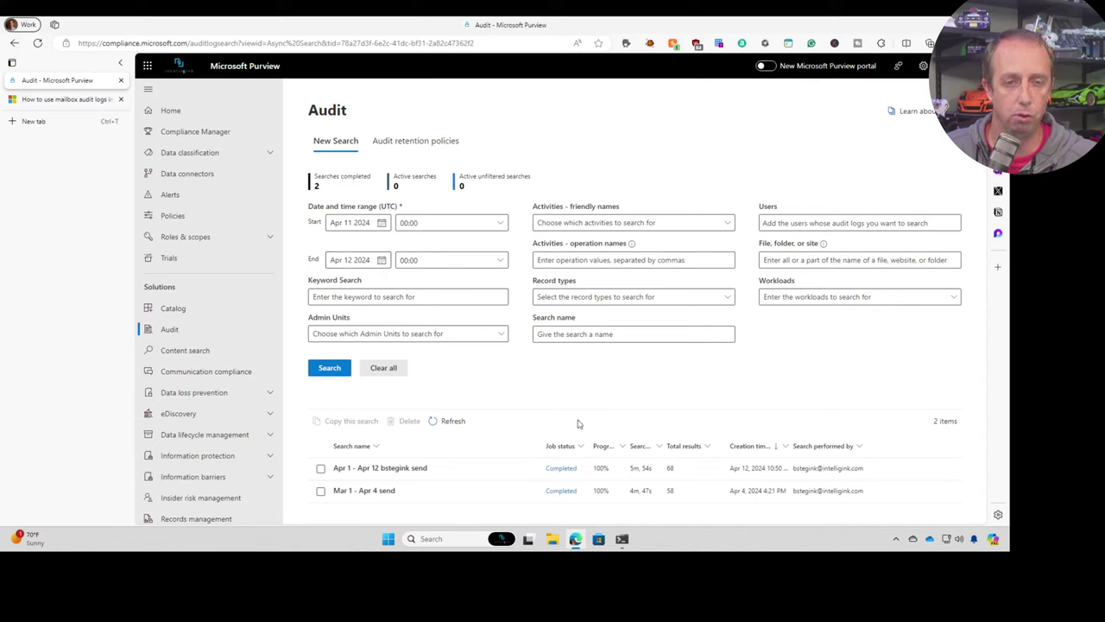
# - Set the search dates to Mar 1 – Apr 1 2024 and add the user's mailbox in Users
pyautogui.click(381, 224)
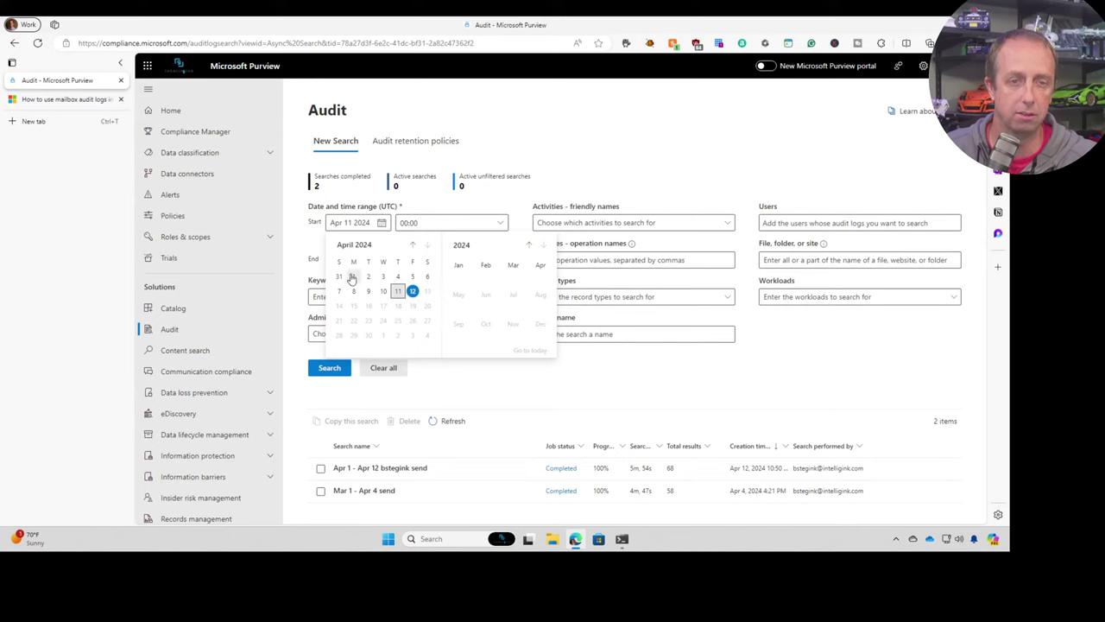
pyautogui.click(413, 246)
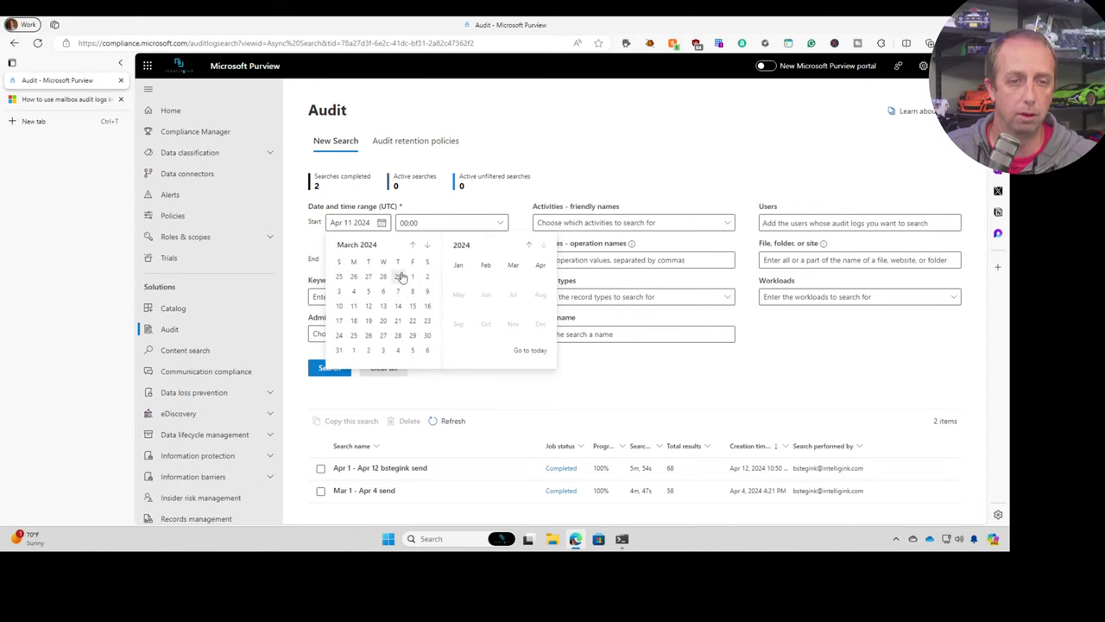
pyautogui.click(412, 277)
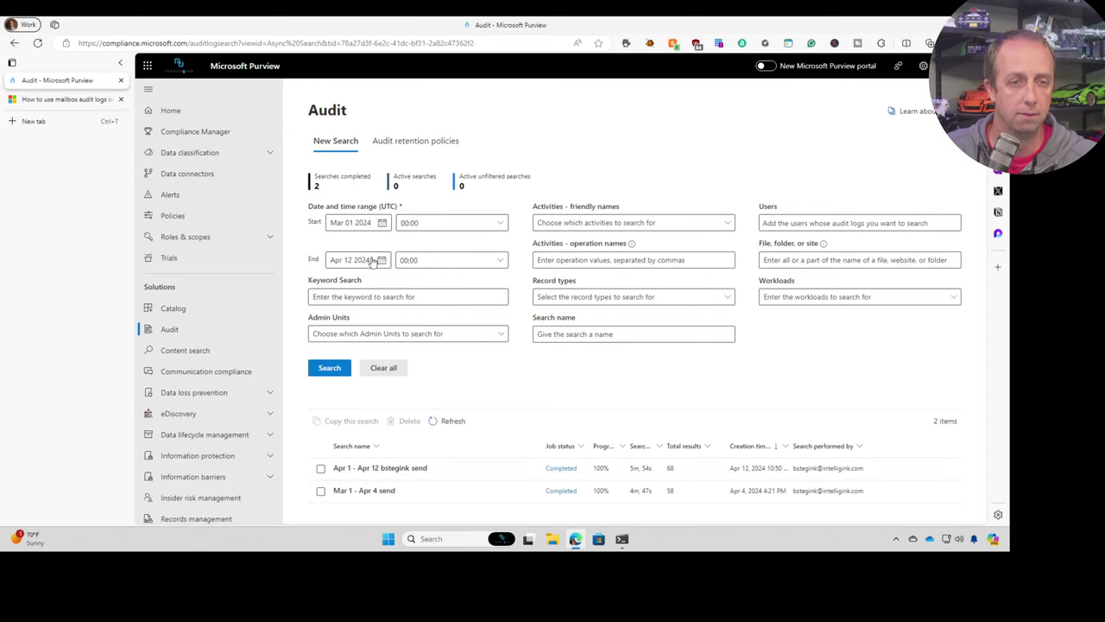
pyautogui.click(381, 261)
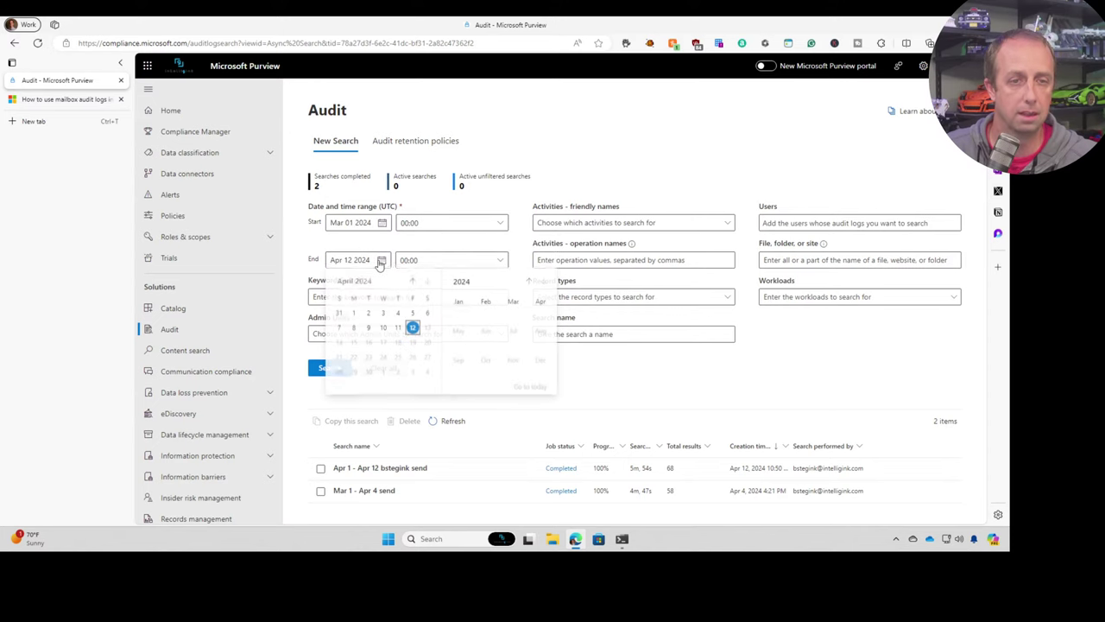
pyautogui.click(353, 314)
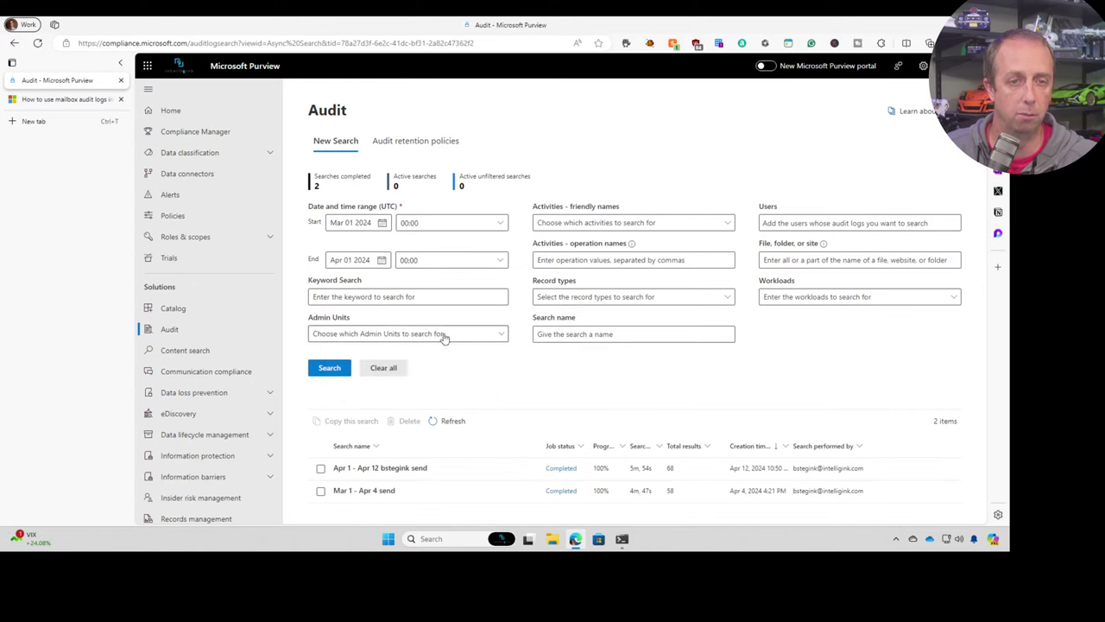
pyautogui.click(812, 223)
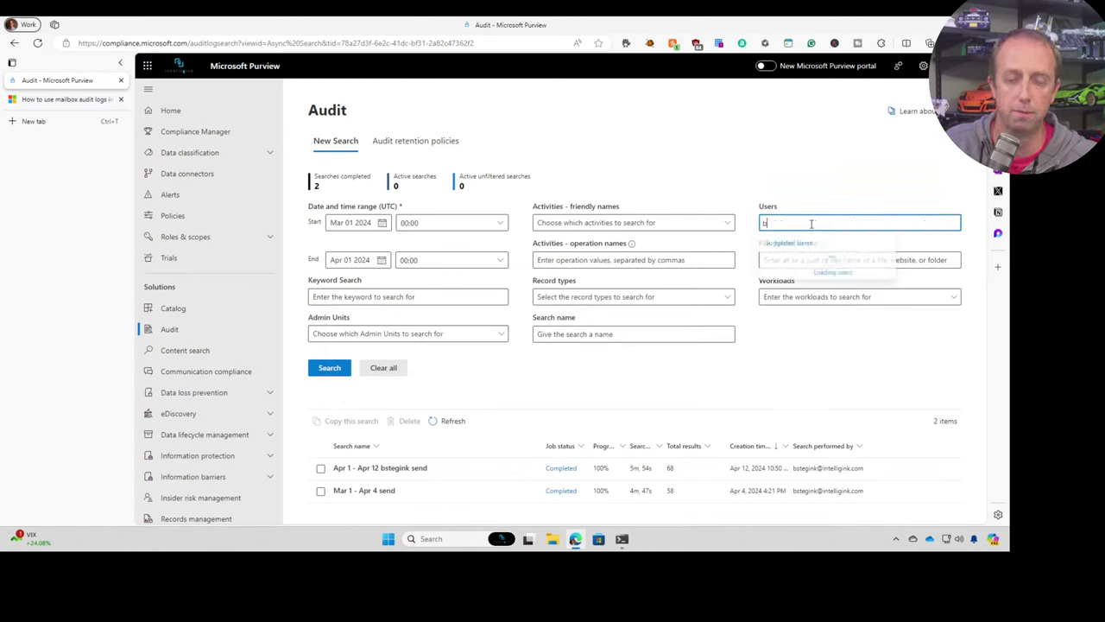
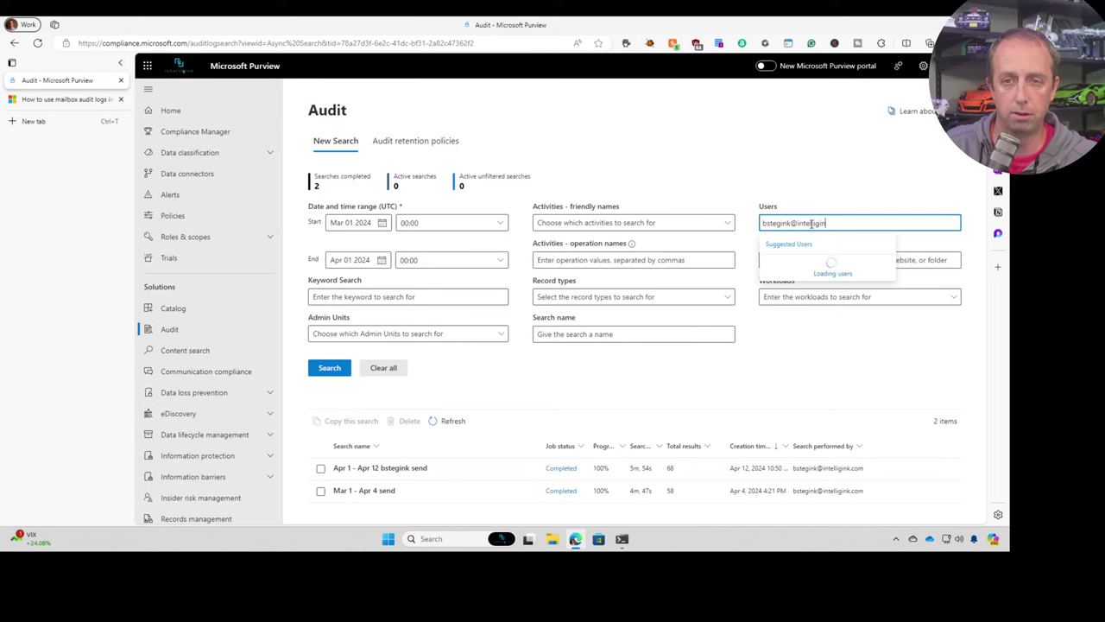
pyautogui.click(801, 263)
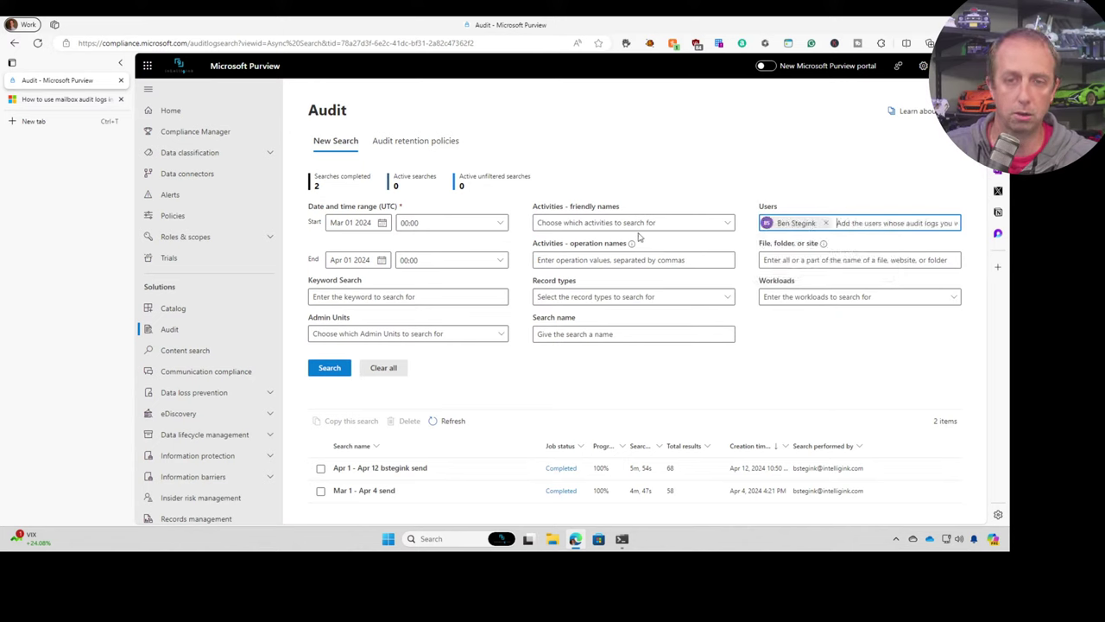
# - Filter activities to 'Sent message' and run the audit search
pyautogui.click(643, 223)
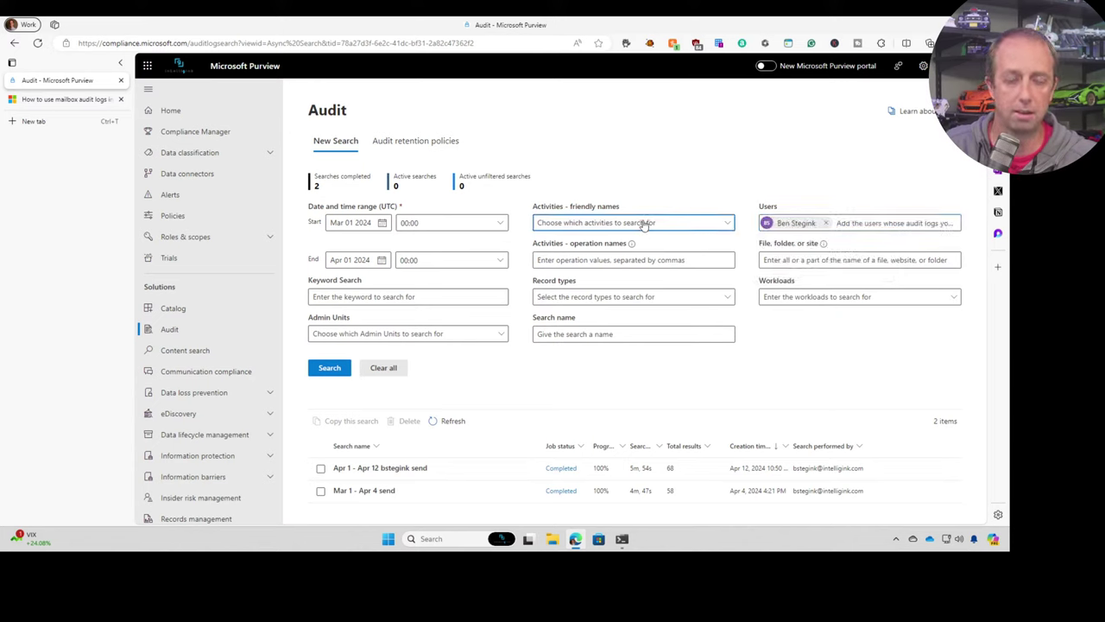
pyautogui.click(673, 227)
pyautogui.click(615, 324)
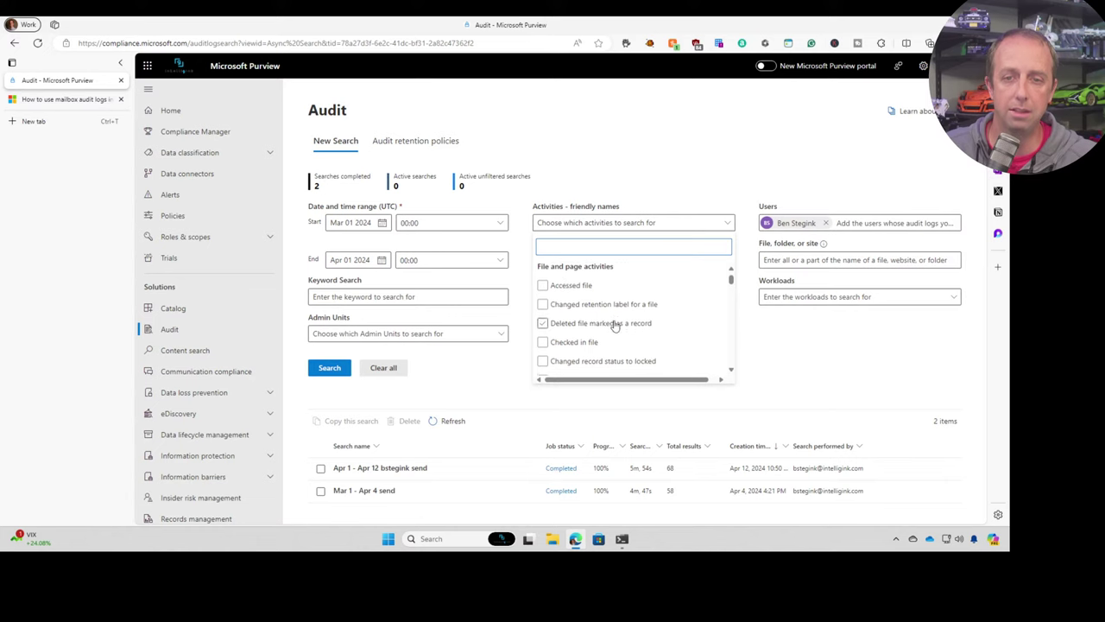
pyautogui.scroll(-15, 615, 324)
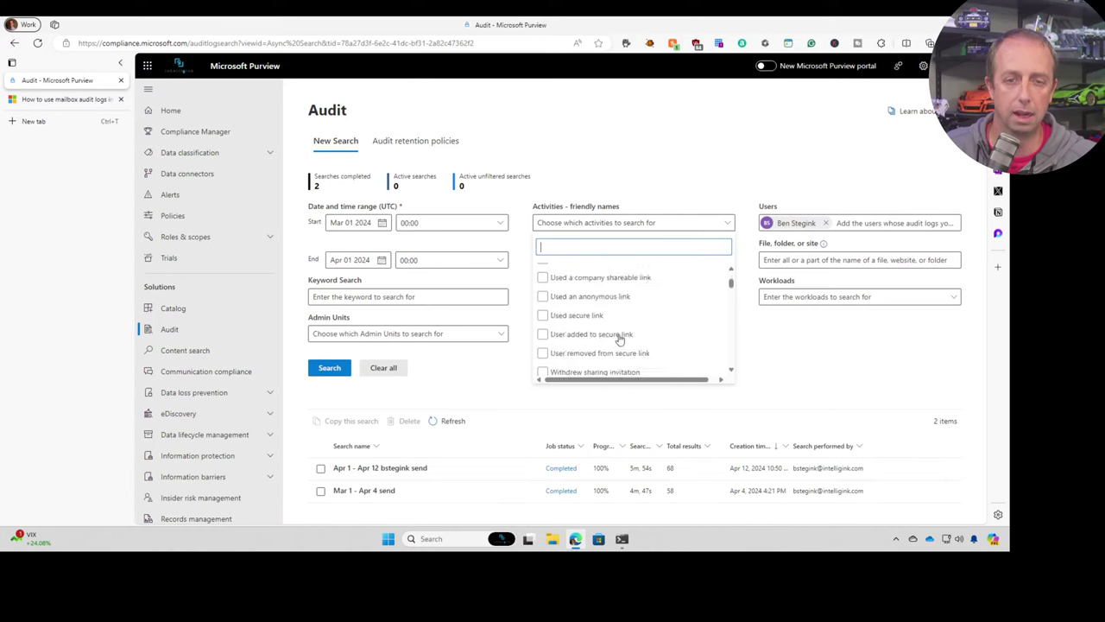
pyautogui.scroll(-10, 619, 339)
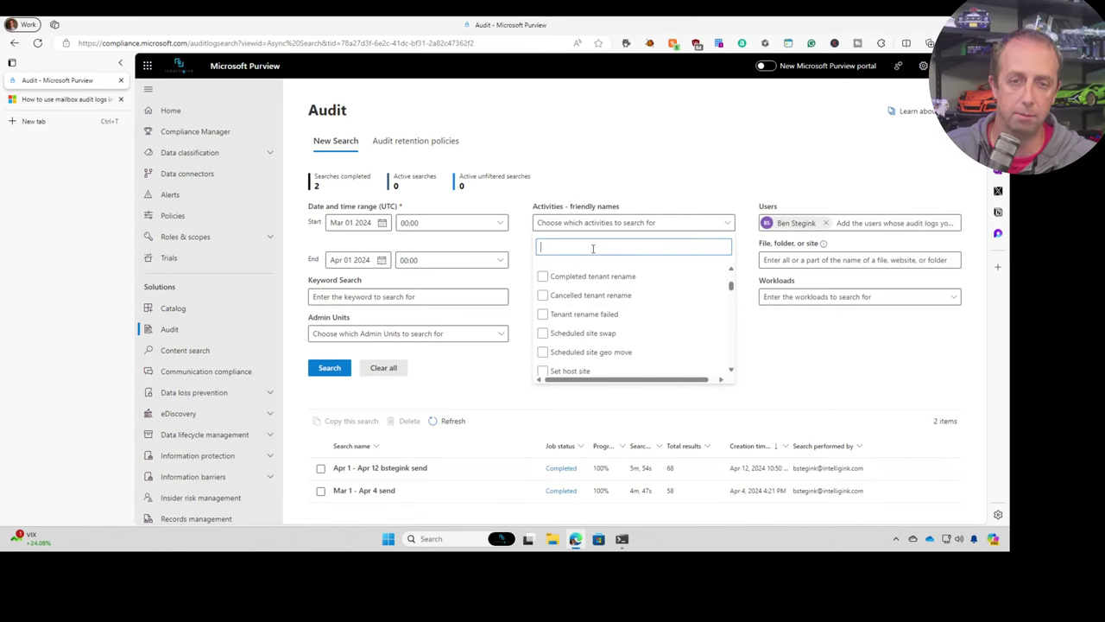
pyautogui.write('sent')
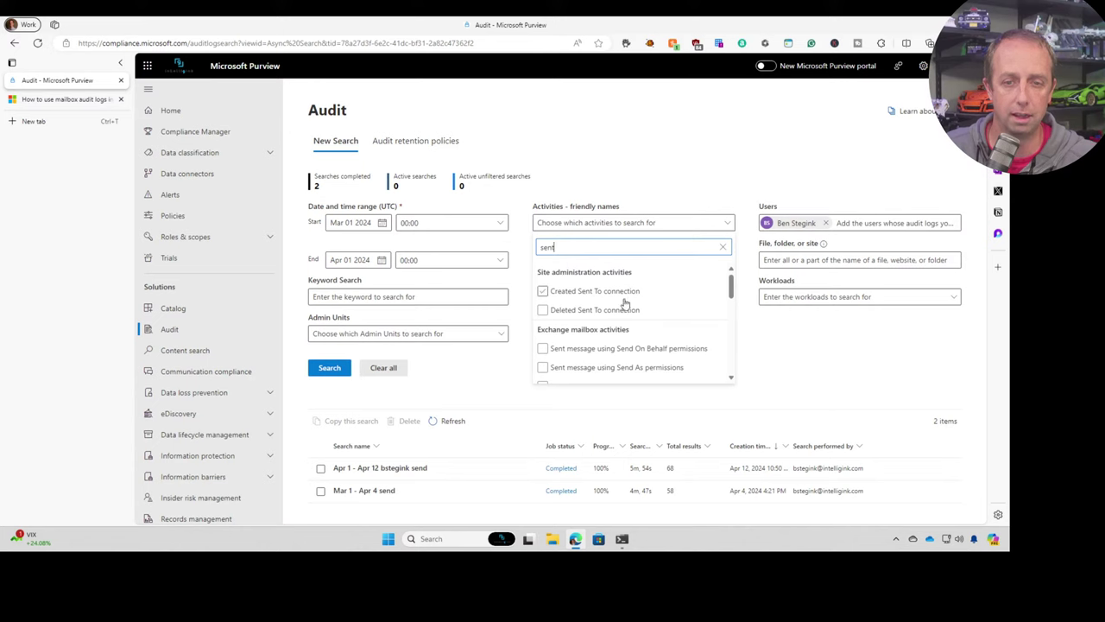
pyautogui.scroll(-1, 622, 311)
pyautogui.click(542, 371)
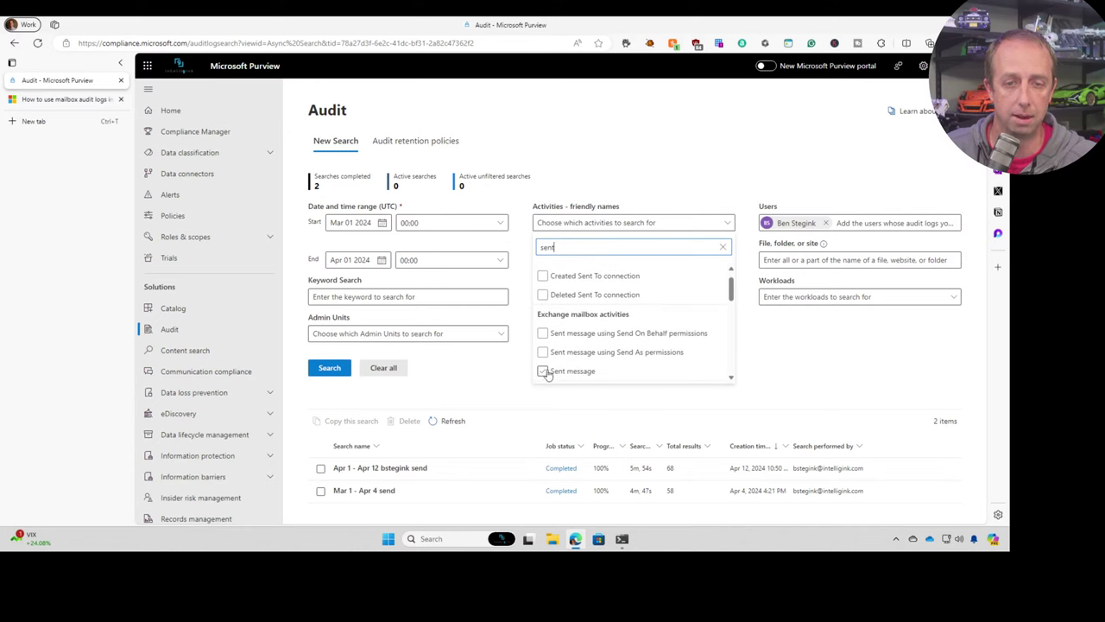
pyautogui.click(831, 349)
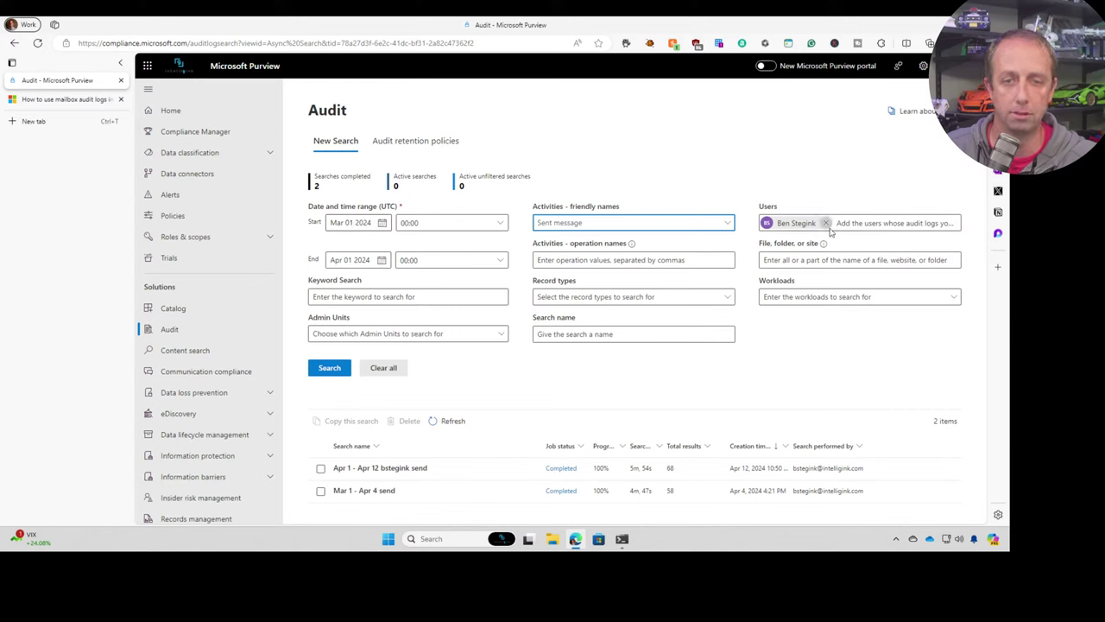
pyautogui.click(328, 369)
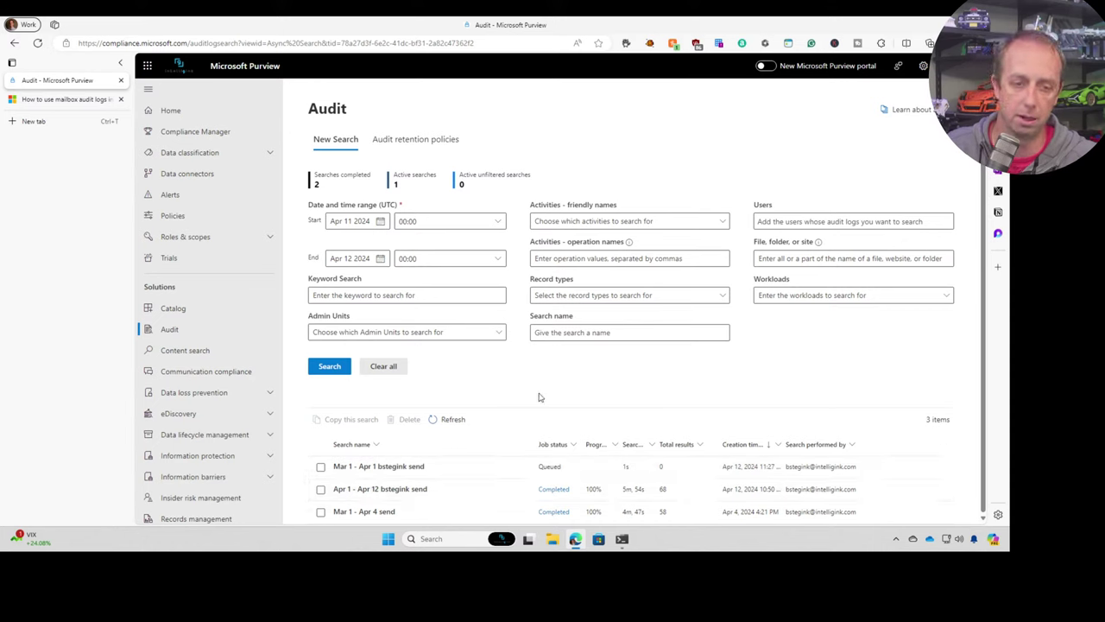
# - Open the Apr 1 – Apr 12 send search's results page, showing 68 total items
pyautogui.click(380, 221)
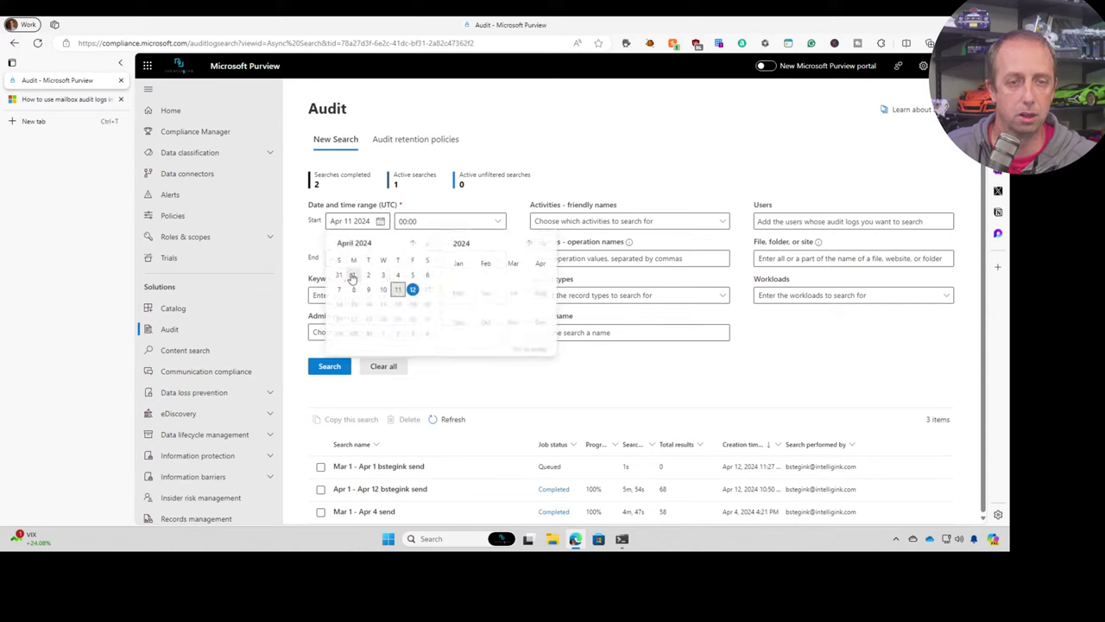
pyautogui.click(621, 363)
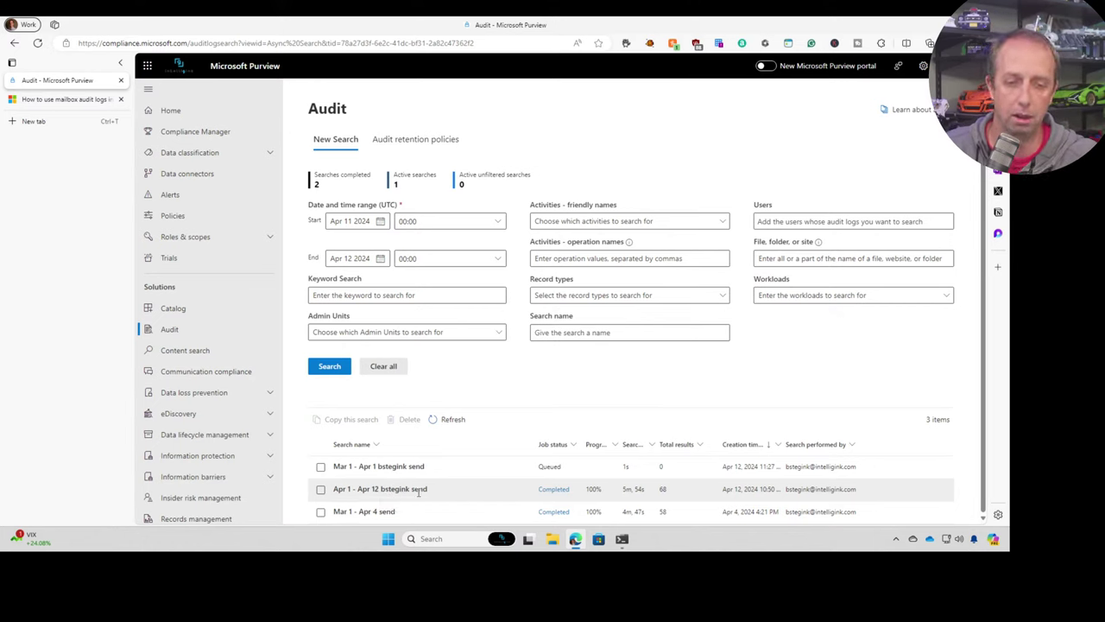
pyautogui.moveTo(409, 489); pyautogui.dragTo(421, 490)
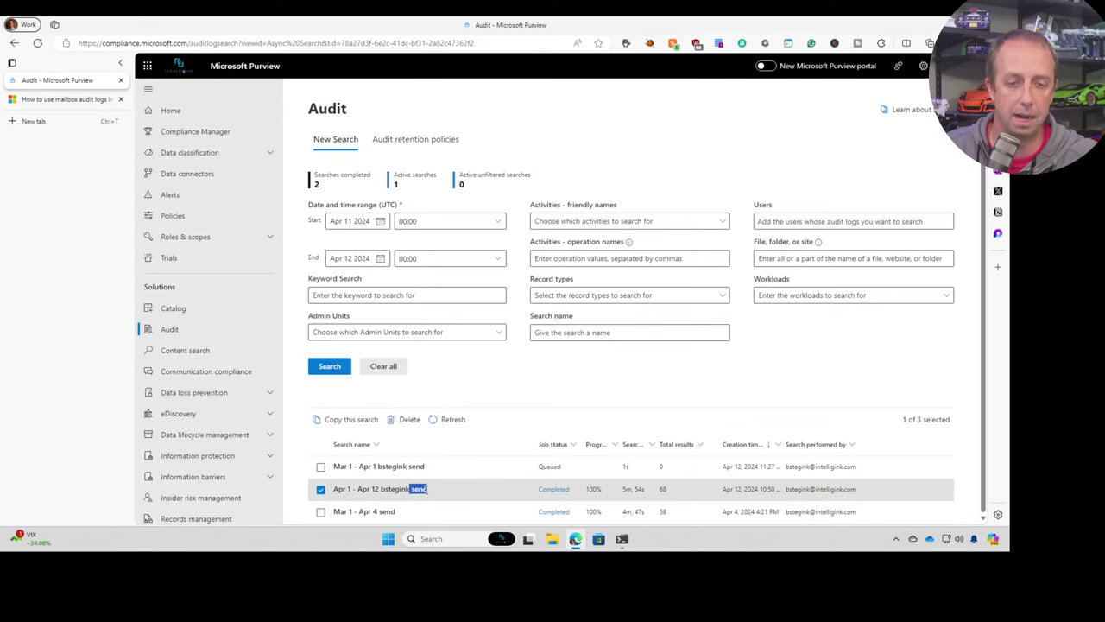
pyautogui.click(425, 490)
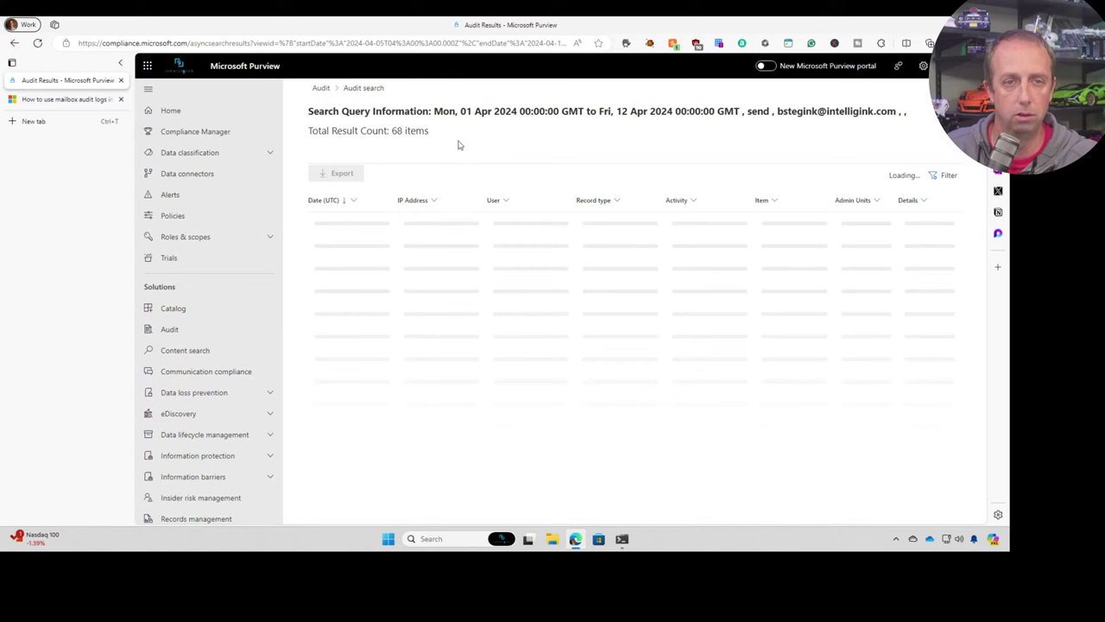
pyautogui.click(448, 45)
# - Reload the results, scroll through the user's Sent message events, and go back to the search list
pyautogui.press('Return')
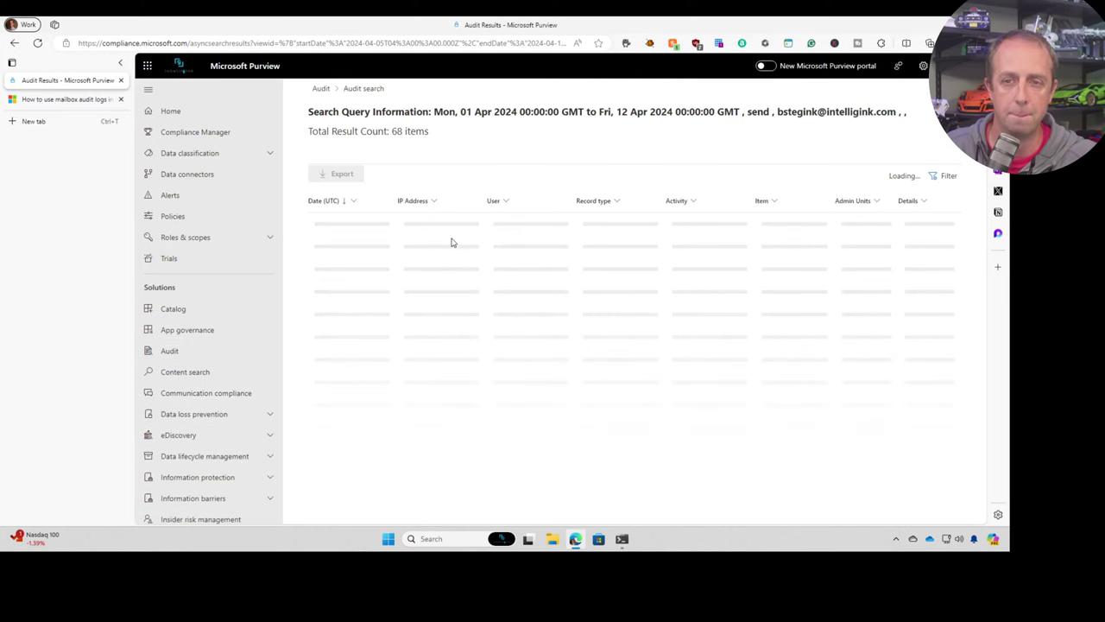
pyautogui.scroll(-1, 450, 243)
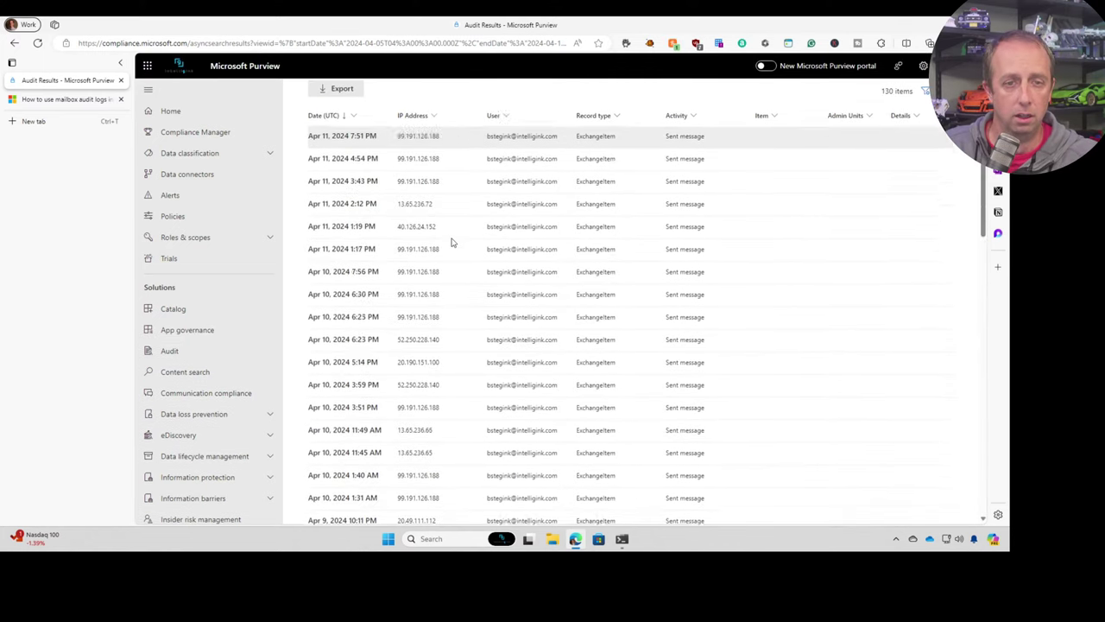
pyautogui.scroll(-4, 450, 243)
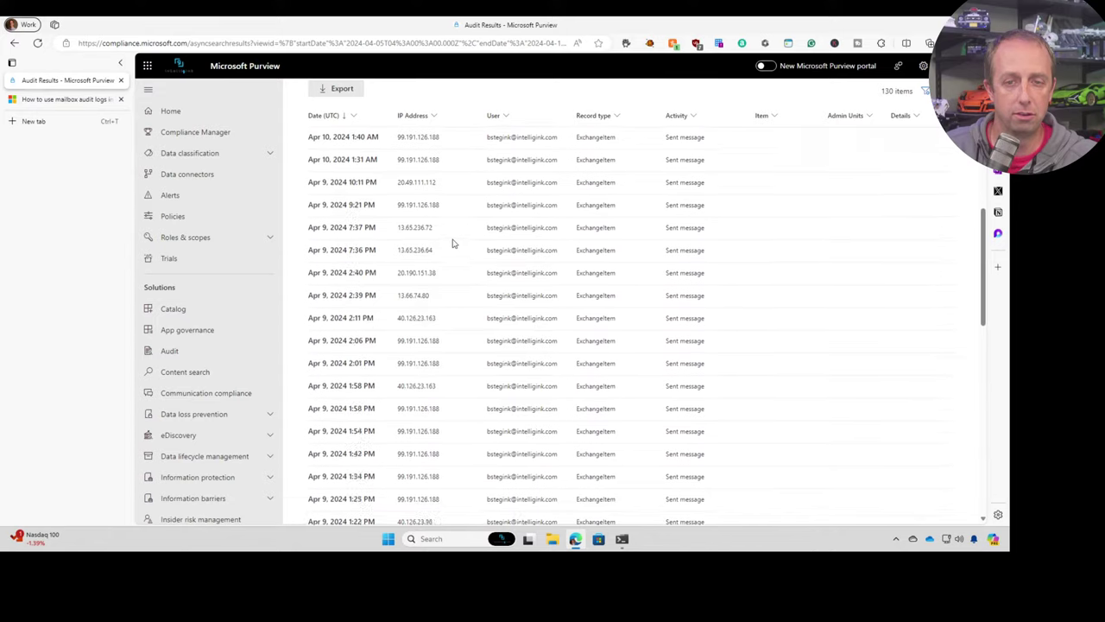
pyautogui.scroll(5, 452, 241)
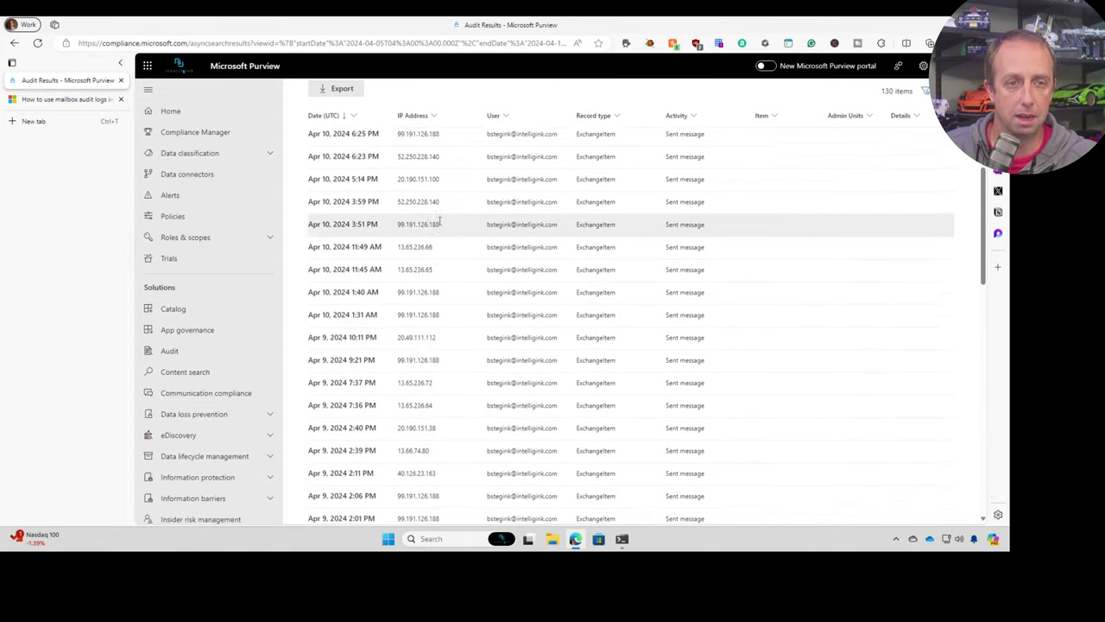
pyautogui.scroll(1, 425, 213)
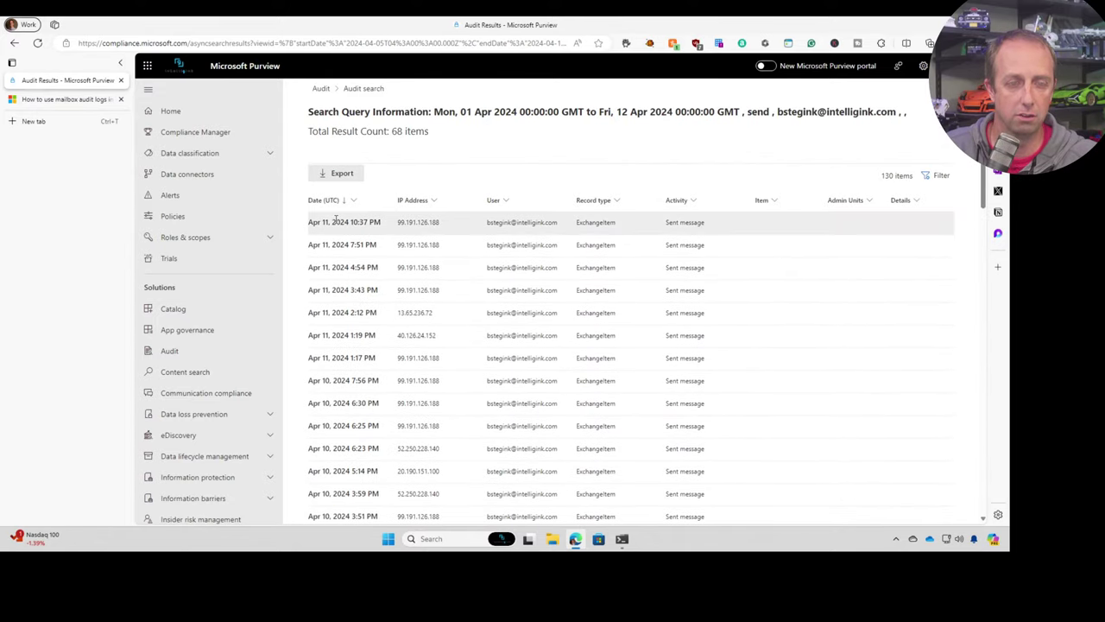
pyautogui.scroll(-1, 336, 224)
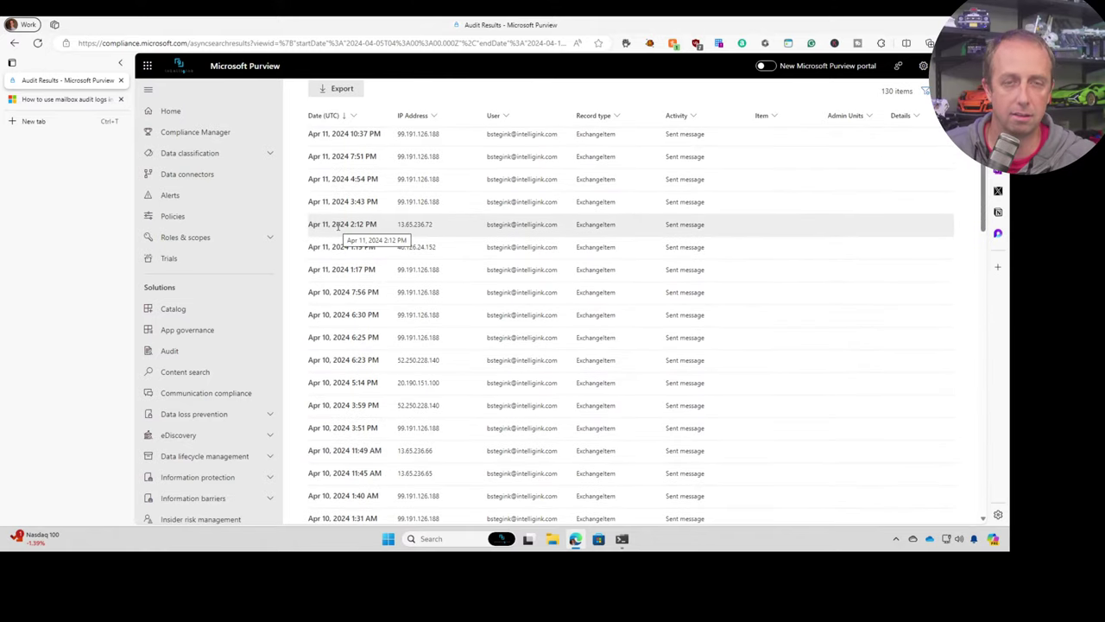
pyautogui.scroll(-5, 339, 226)
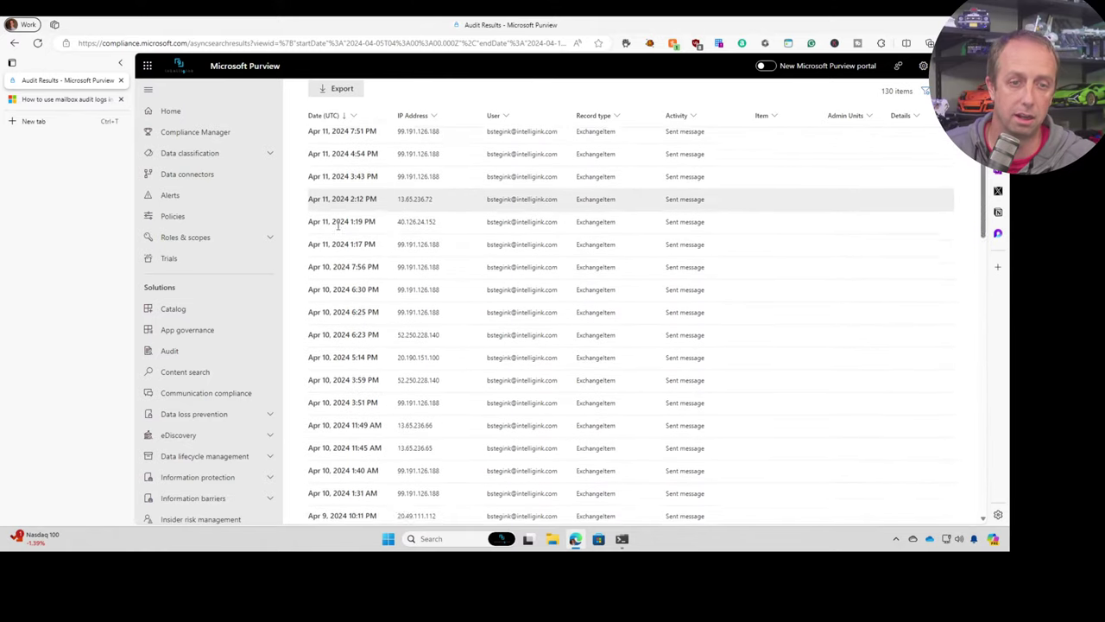
pyautogui.scroll(-5, 338, 227)
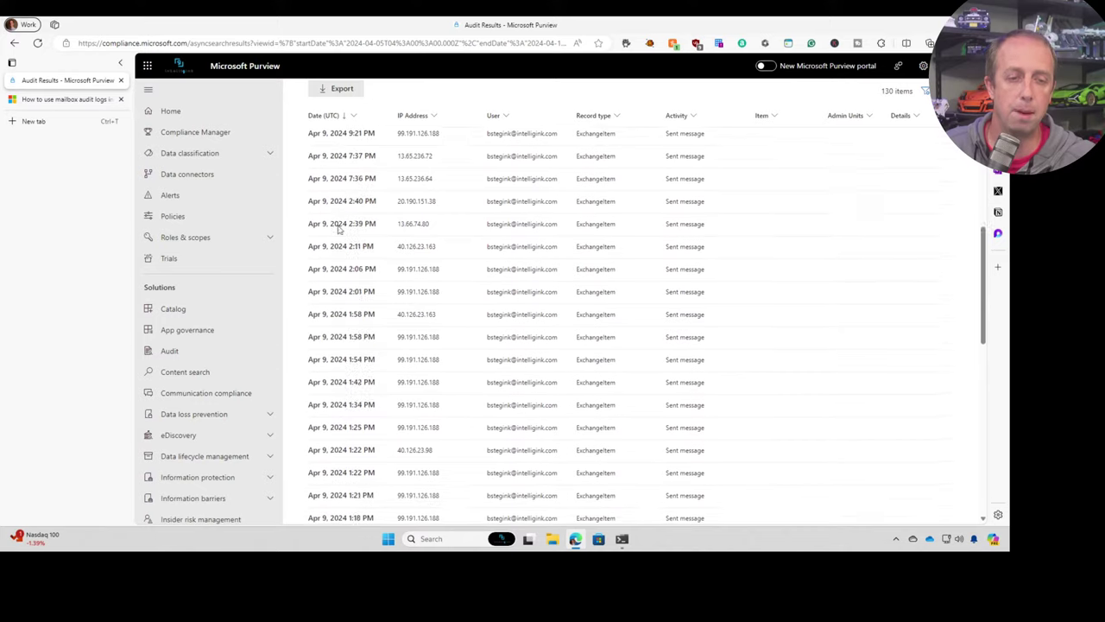
pyautogui.scroll(-4, 338, 229)
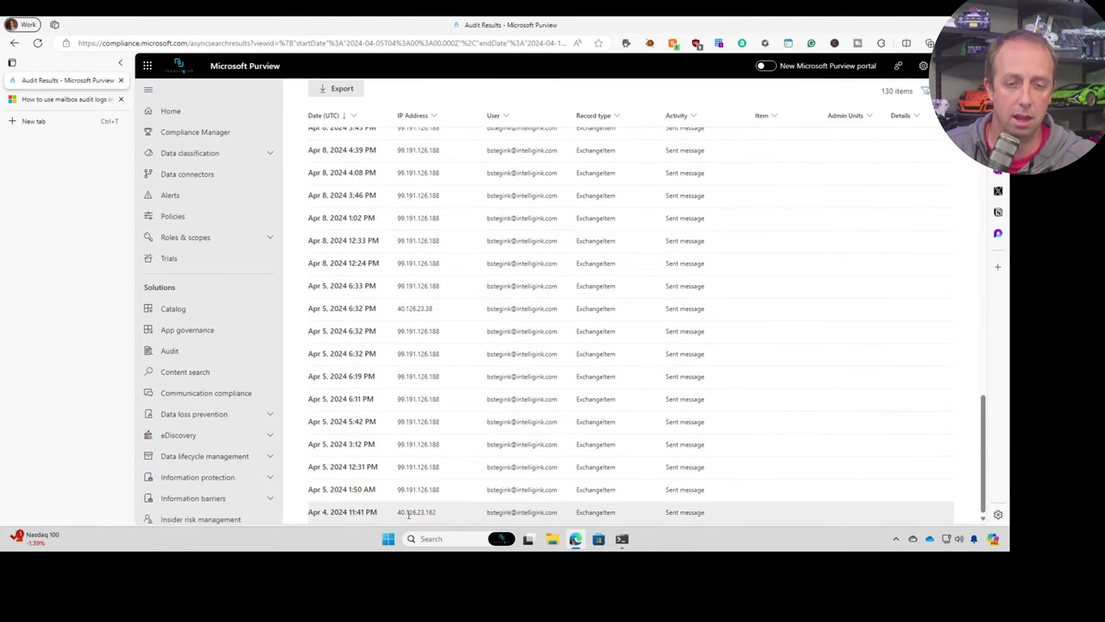
pyautogui.scroll(2, 357, 457)
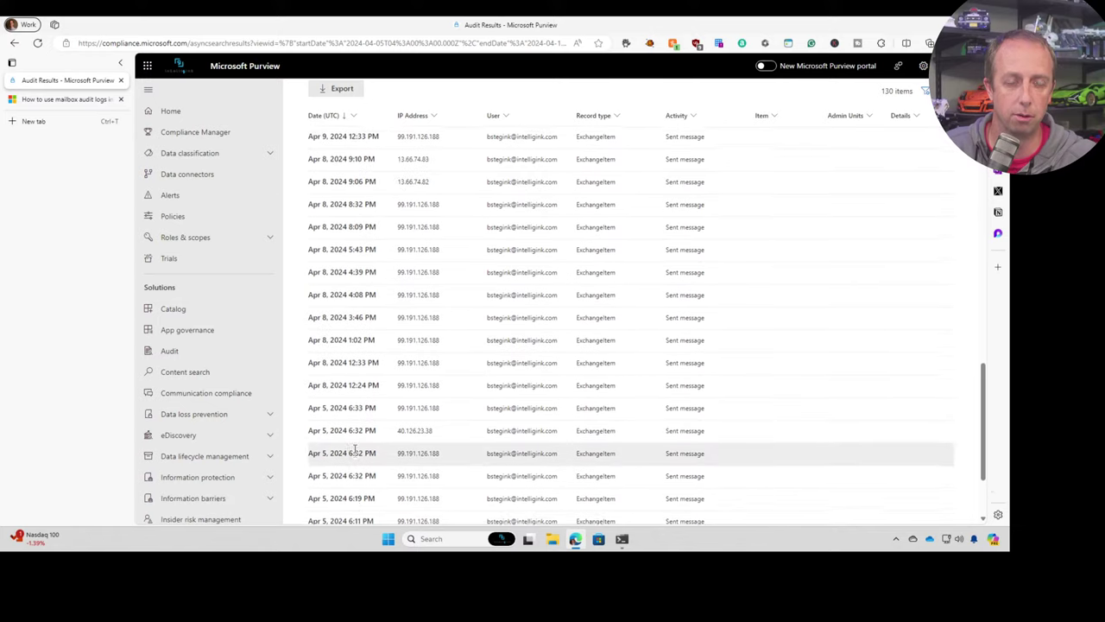
pyautogui.scroll(5, 354, 445)
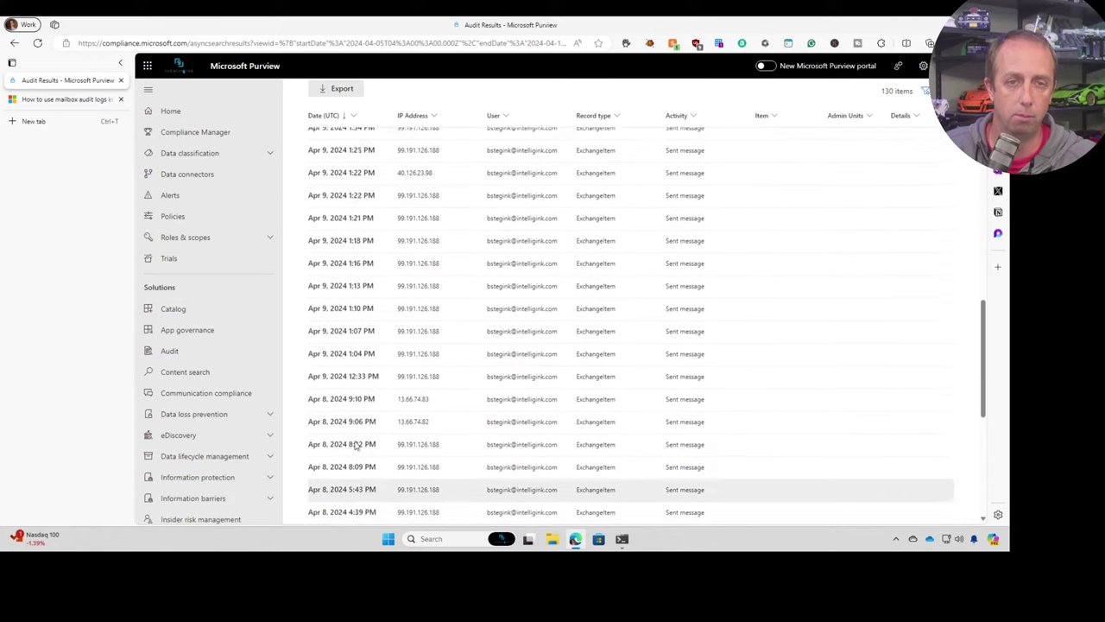
pyautogui.scroll(3, 350, 319)
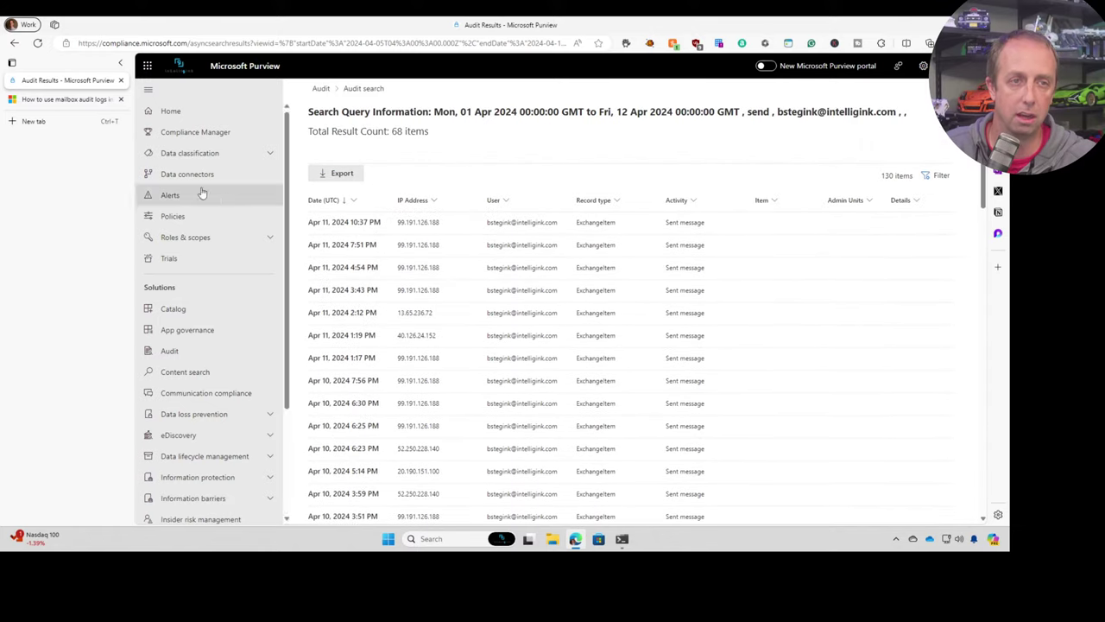
pyautogui.click(14, 43)
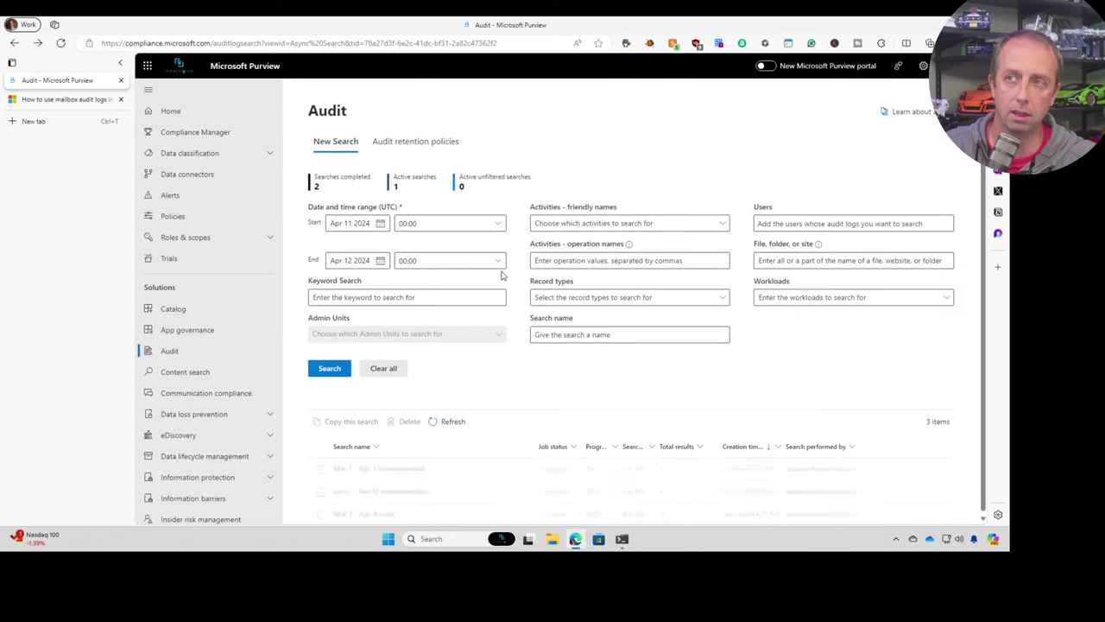